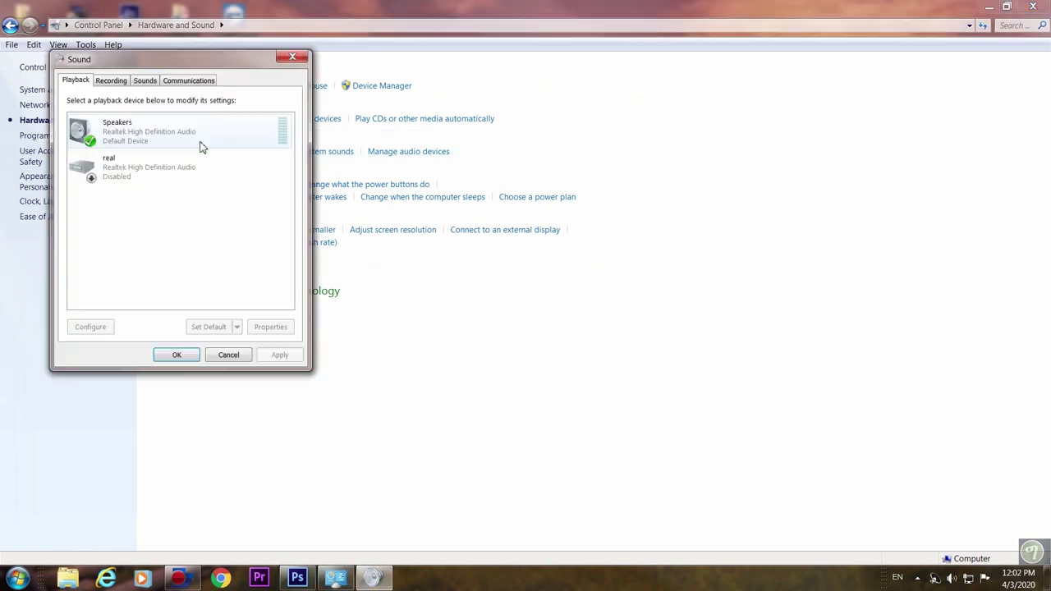
Test the Speakers playback device and close the sound settings.
{"action": "right_click", "coordinate": [186, 130]}
{"action": "left_click", "coordinate": [215, 147]}
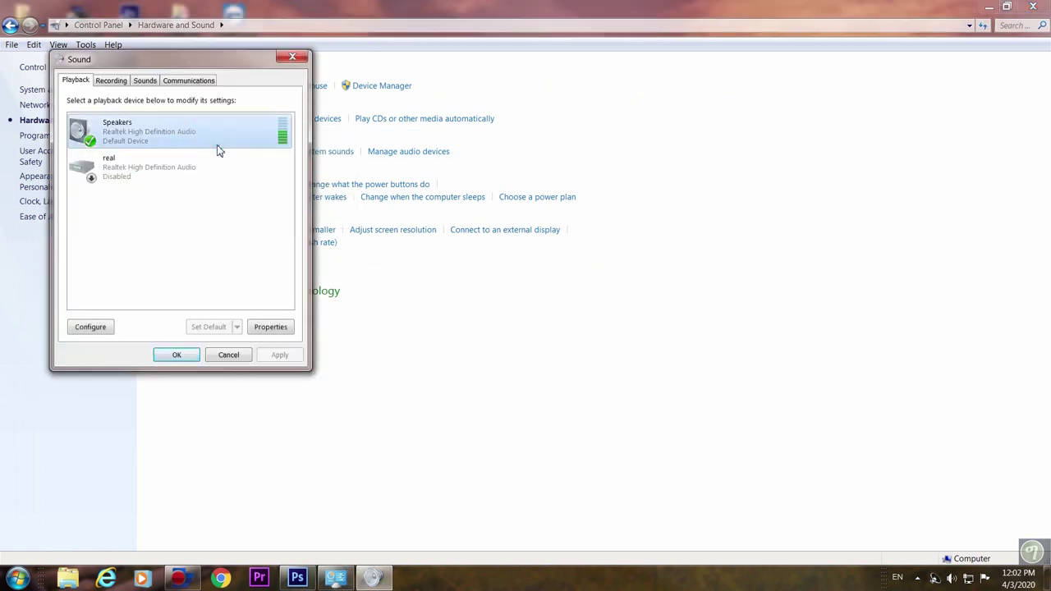
{"action": "left_click", "coordinate": [176, 355]}
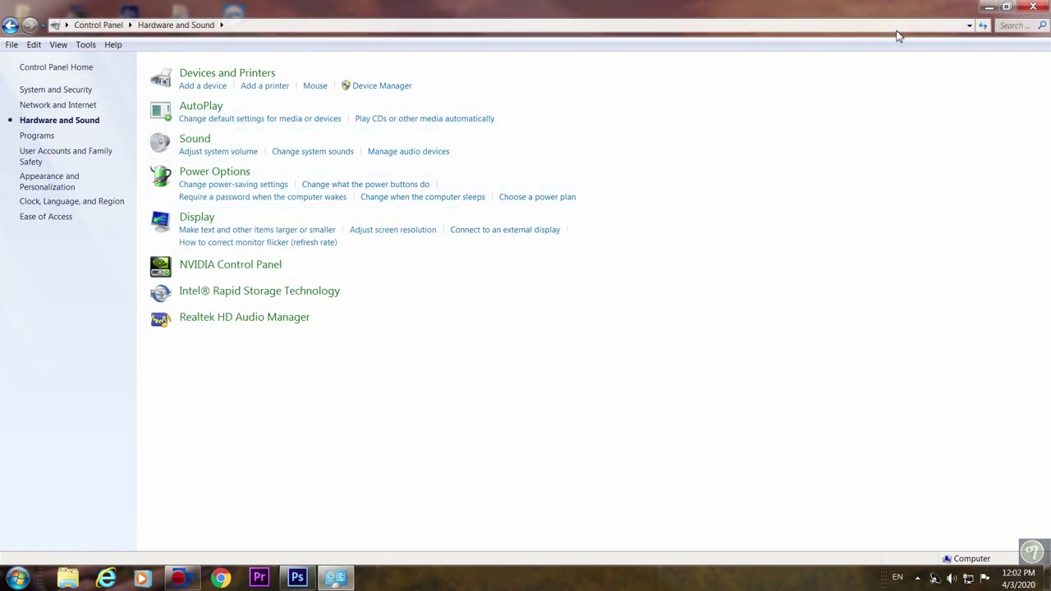
Go back to the main Control Panel categories, look through the list of installed programs, and close the window.
{"action": "left_click", "coordinate": [10, 25]}
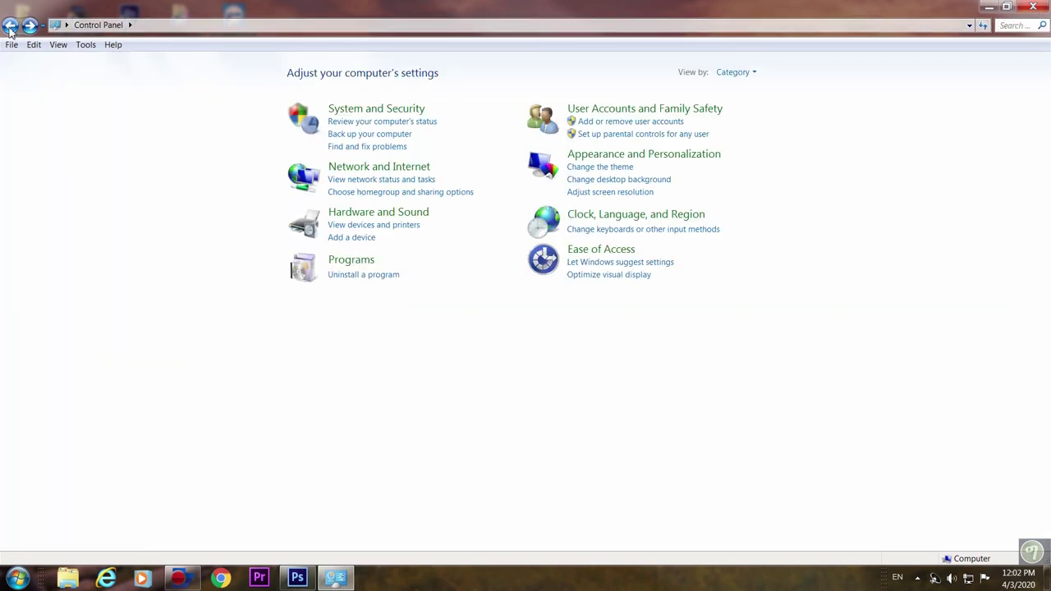
{"action": "left_click", "coordinate": [10, 26]}
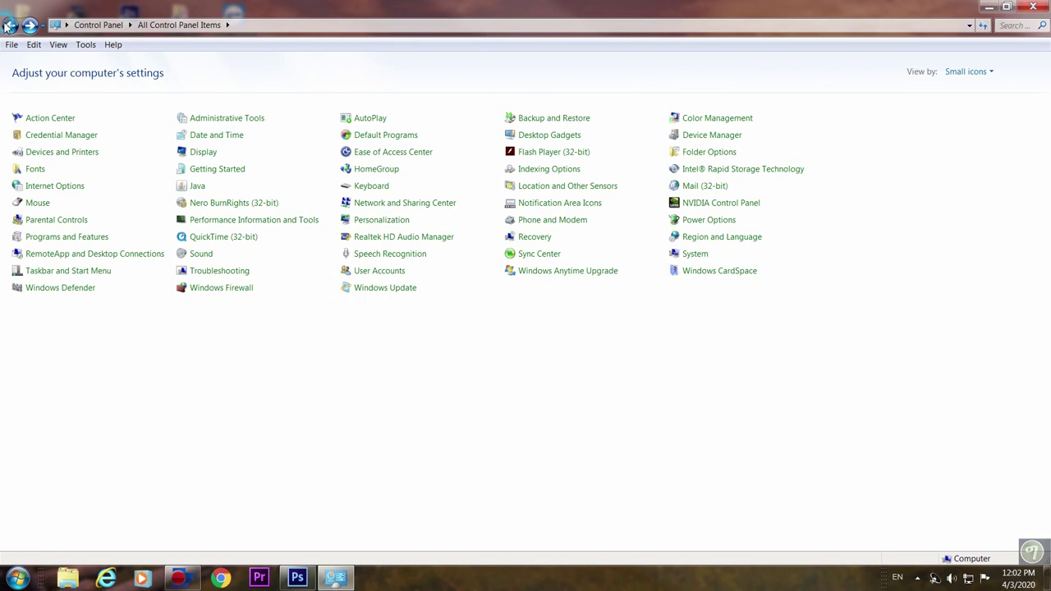
{"action": "left_click", "coordinate": [10, 26]}
{"action": "left_click", "coordinate": [369, 280]}
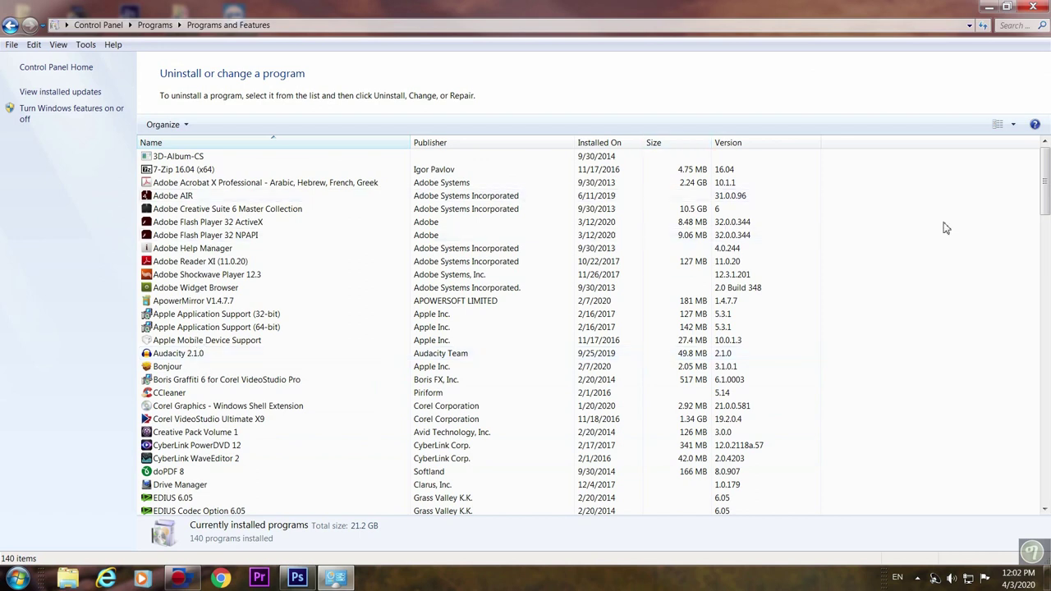
{"action": "left_click_drag", "start_coordinate": [1044, 181], "coordinate": [1045, 451]}
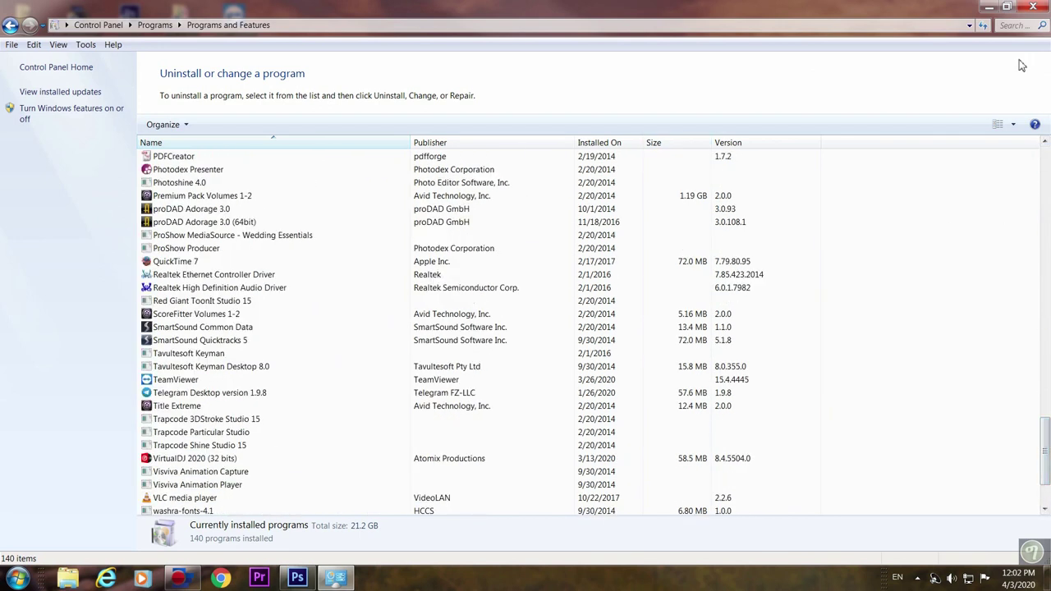
{"action": "left_click", "coordinate": [1032, 8]}
Refresh the desktop and launch Wondershare Filmora9.
{"action": "right_click", "coordinate": [565, 85]}
{"action": "left_click", "coordinate": [605, 122]}
{"action": "right_click", "coordinate": [400, 143]}
{"action": "left_click", "coordinate": [464, 175]}
{"action": "double_click", "coordinate": [39, 85]}
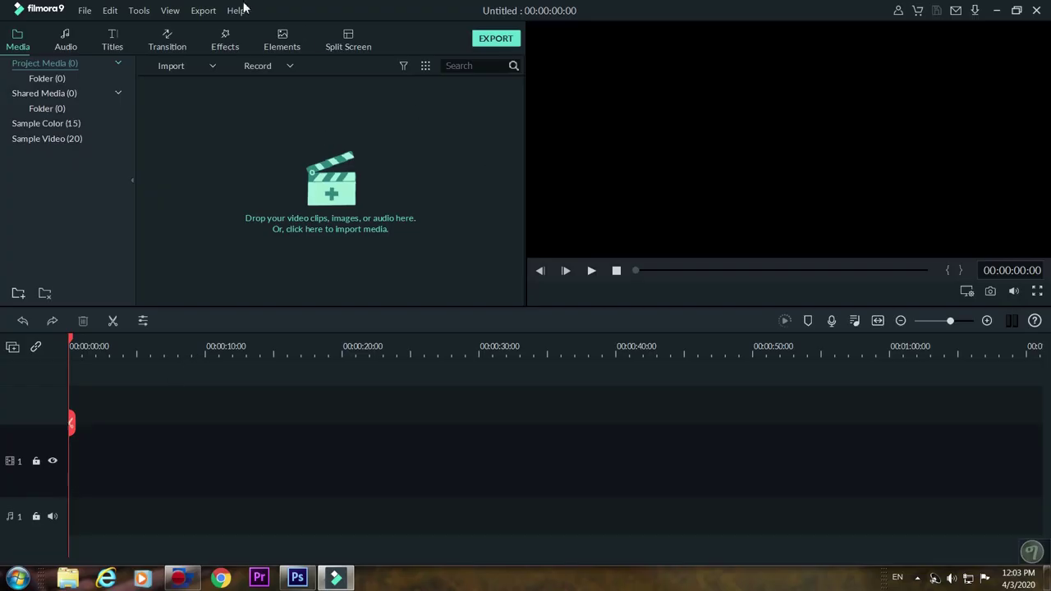
Dismiss the Message Center and look through the Titles, Effects, Transition, Elements and Split Screen libraries.
{"action": "left_click", "coordinate": [115, 41]}
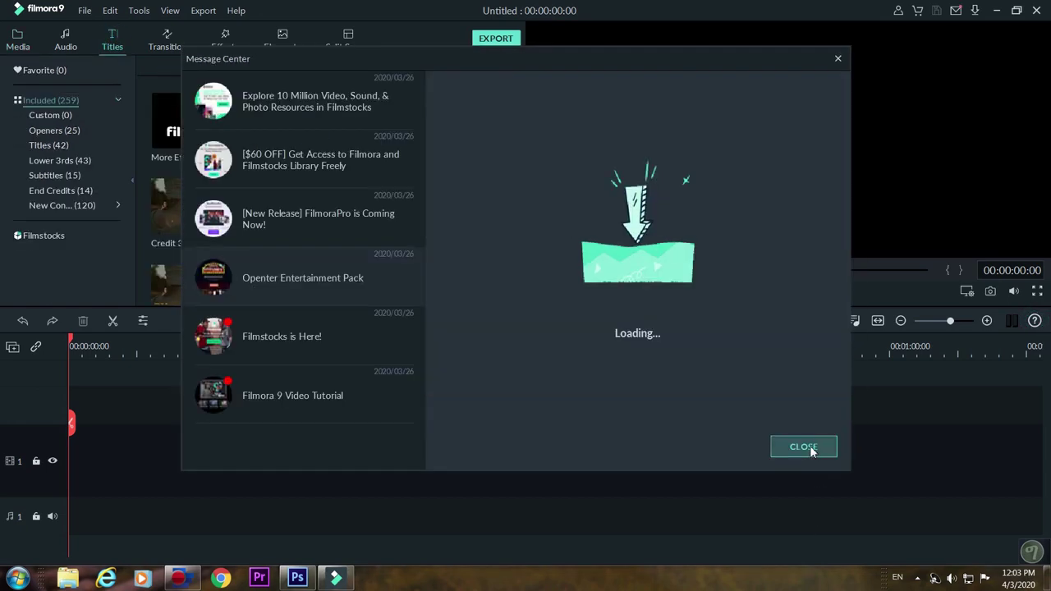
{"action": "left_click", "coordinate": [802, 446]}
{"action": "left_click", "coordinate": [228, 41]}
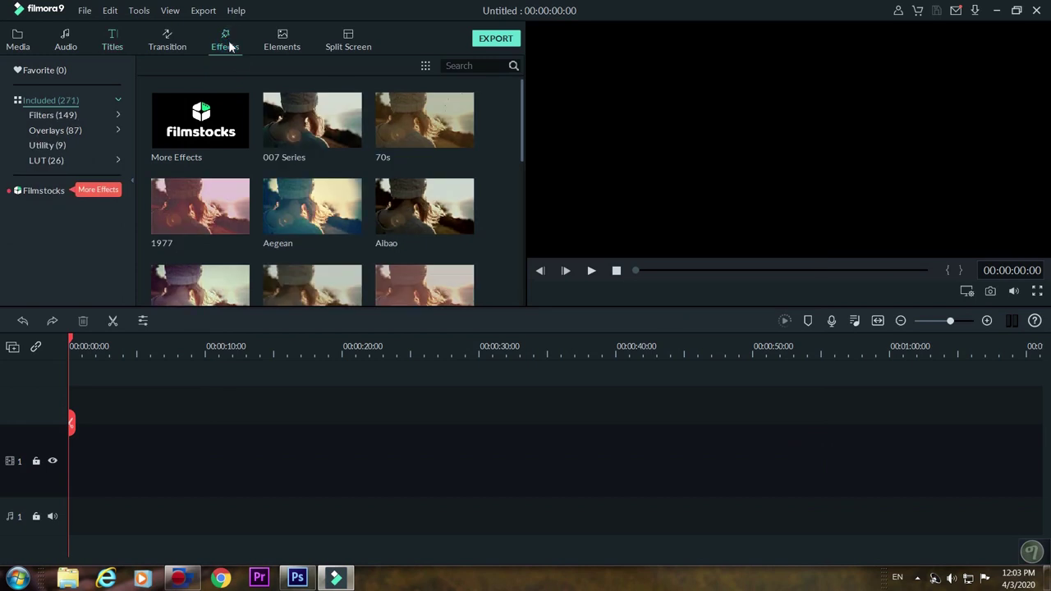
{"action": "left_click", "coordinate": [168, 41]}
{"action": "left_click", "coordinate": [282, 45]}
{"action": "left_click", "coordinate": [352, 41]}
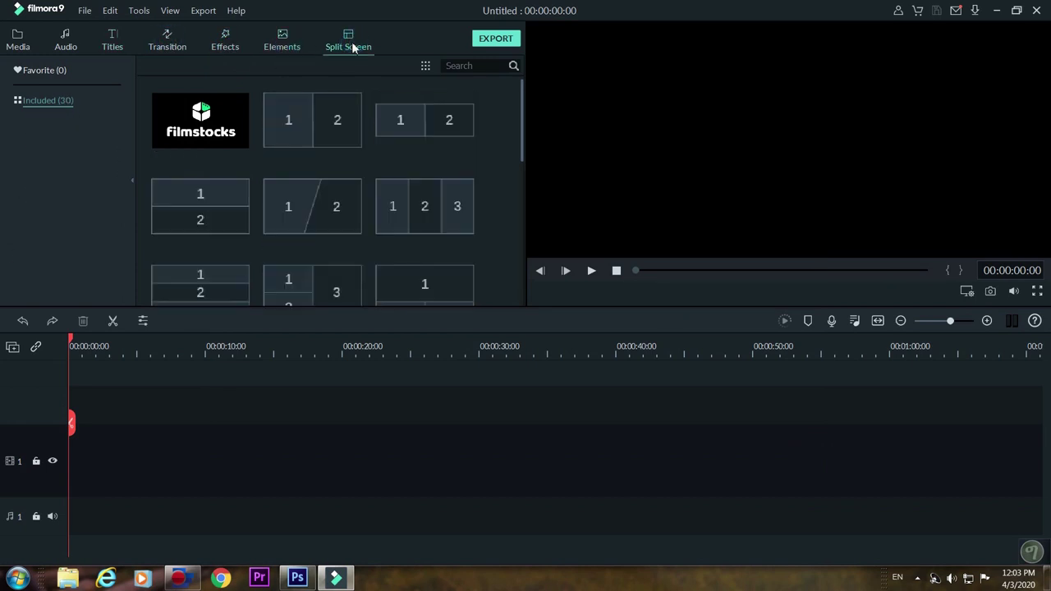
Add the Opener 2 title from the Openers category to the start of video track 1.
{"action": "left_click", "coordinate": [111, 42]}
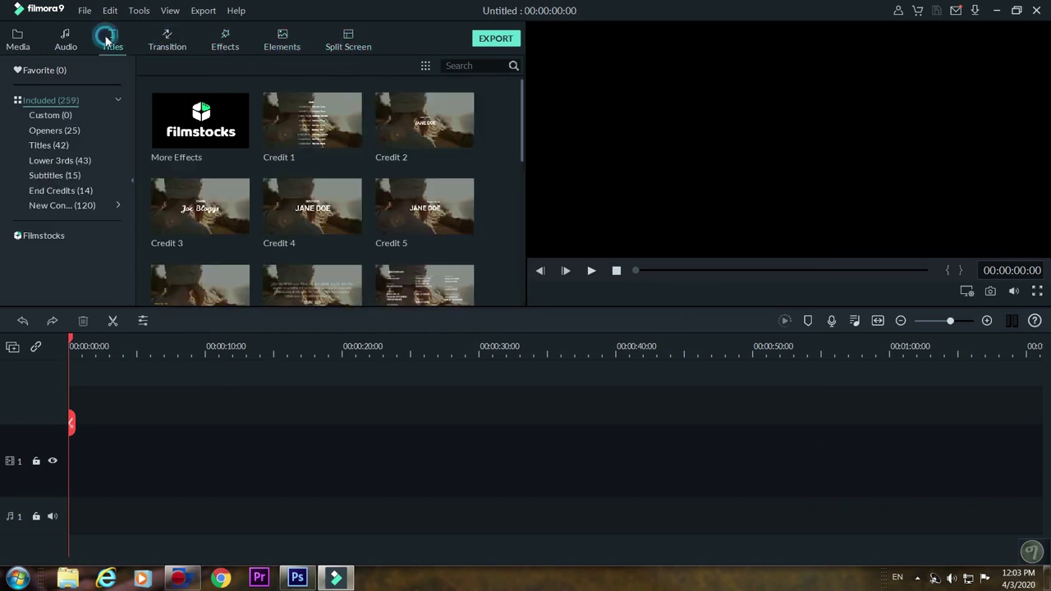
{"action": "left_click", "coordinate": [50, 130]}
{"action": "scroll", "coordinate": [304, 185], "scroll_direction": "down", "scroll_amount": 5}
{"action": "scroll", "coordinate": [305, 187], "scroll_direction": "up", "scroll_amount": 5}
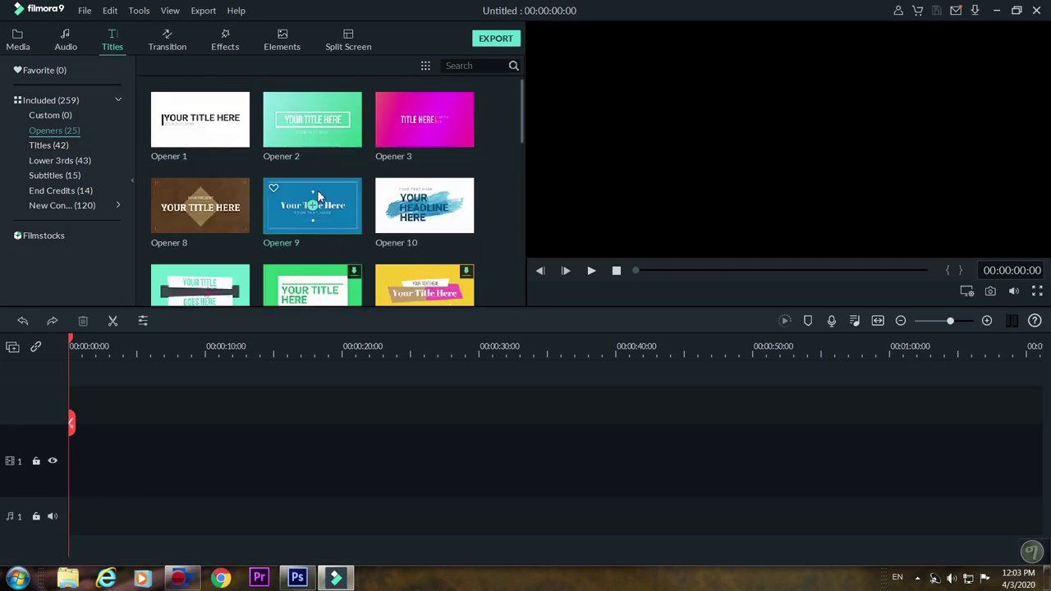
{"action": "left_click_drag", "start_coordinate": [315, 119], "coordinate": [116, 468]}
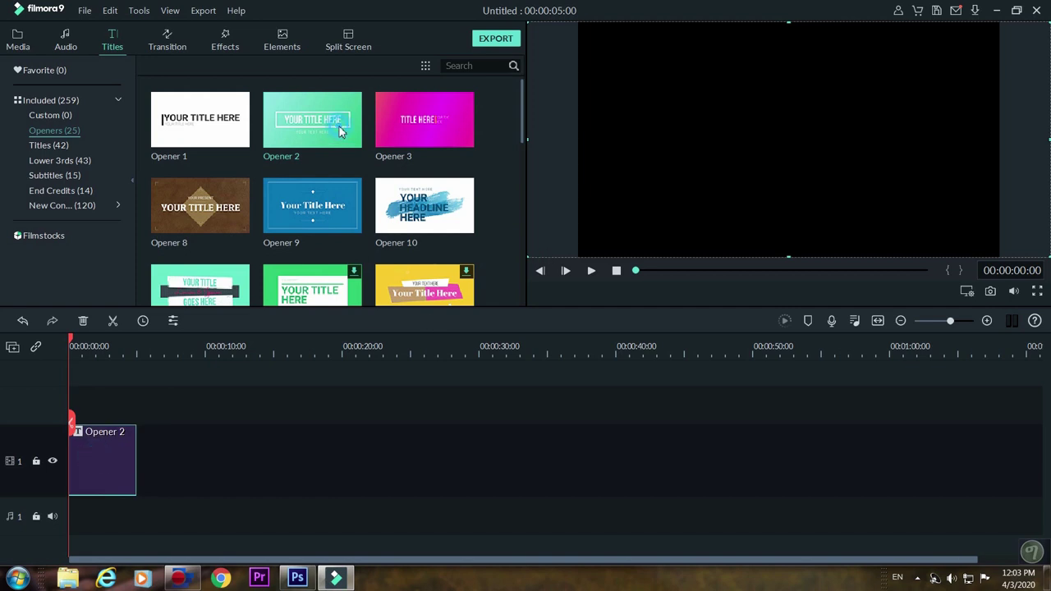
Replace the main title text of the Opener 2 clip with "csdfdggrtytty".
{"action": "double_click", "coordinate": [115, 445]}
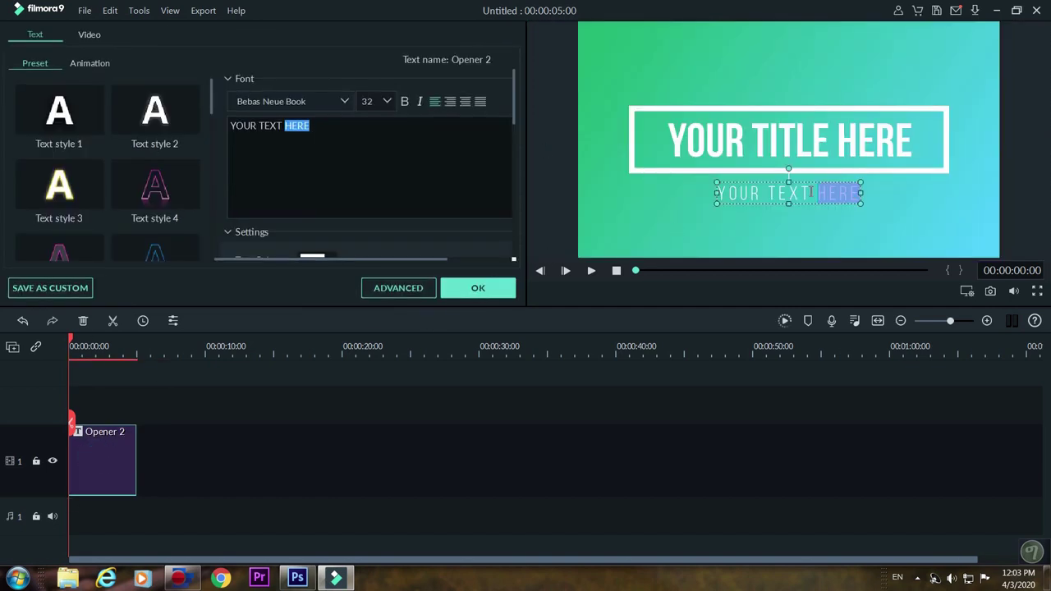
{"action": "left_click", "coordinate": [905, 143]}
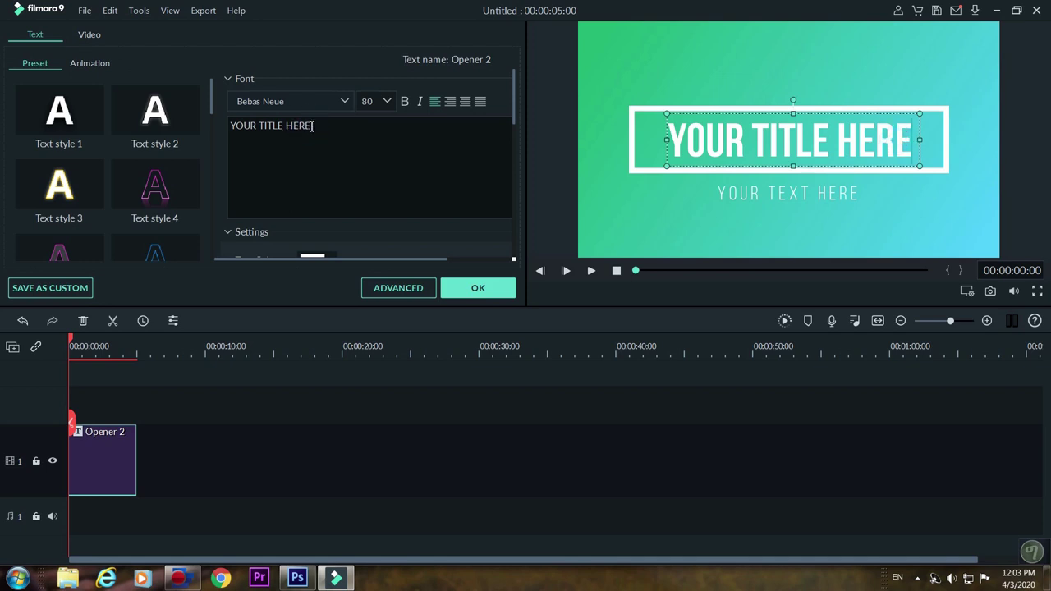
{"action": "left_click_drag", "start_coordinate": [310, 125], "coordinate": [217, 134]}
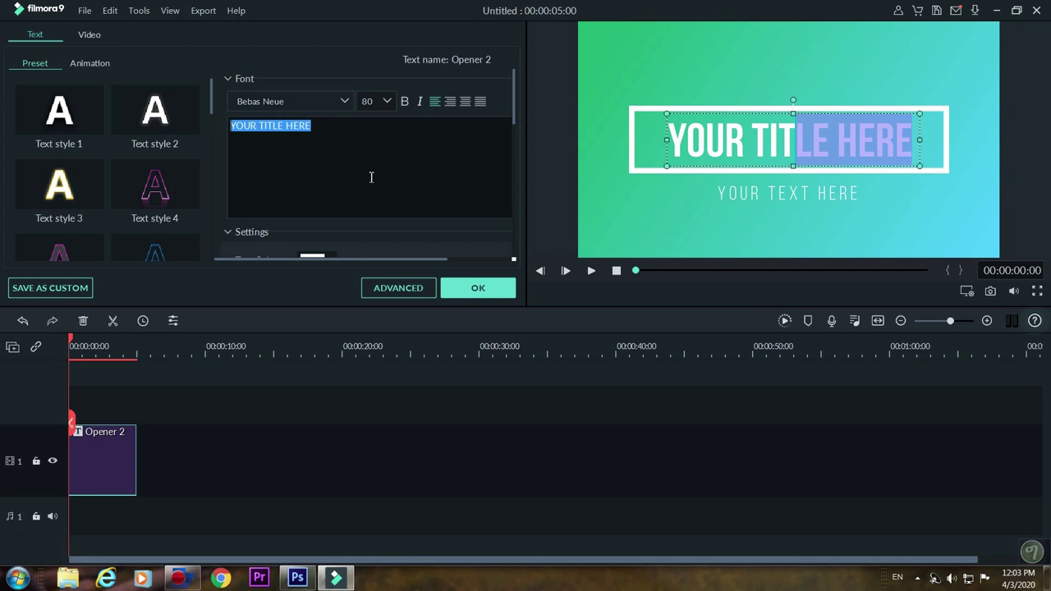
{"action": "type", "text": "csdfdggrt"}
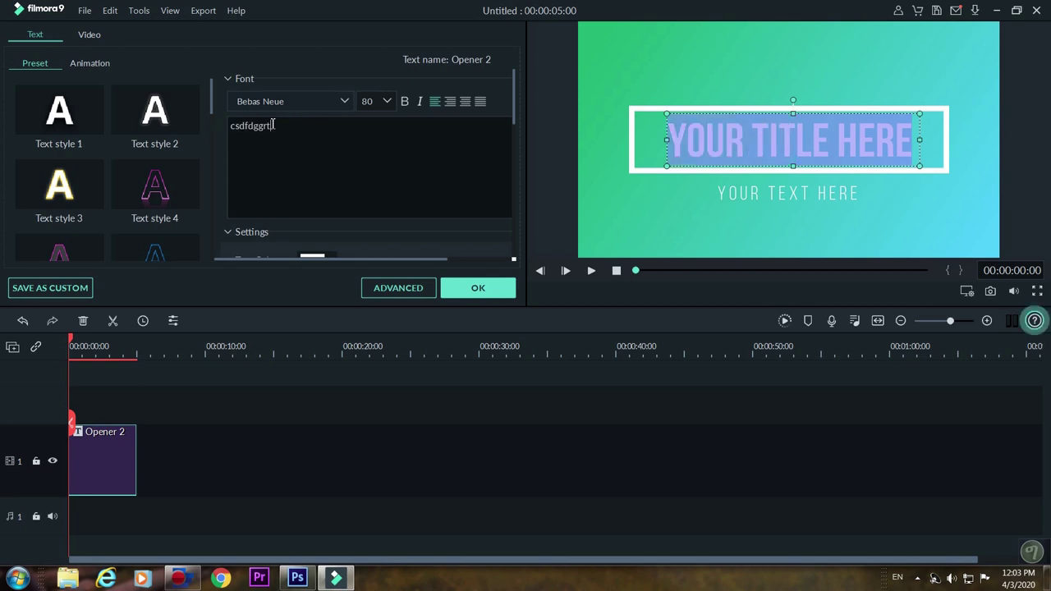
{"action": "type", "text": "ytty"}
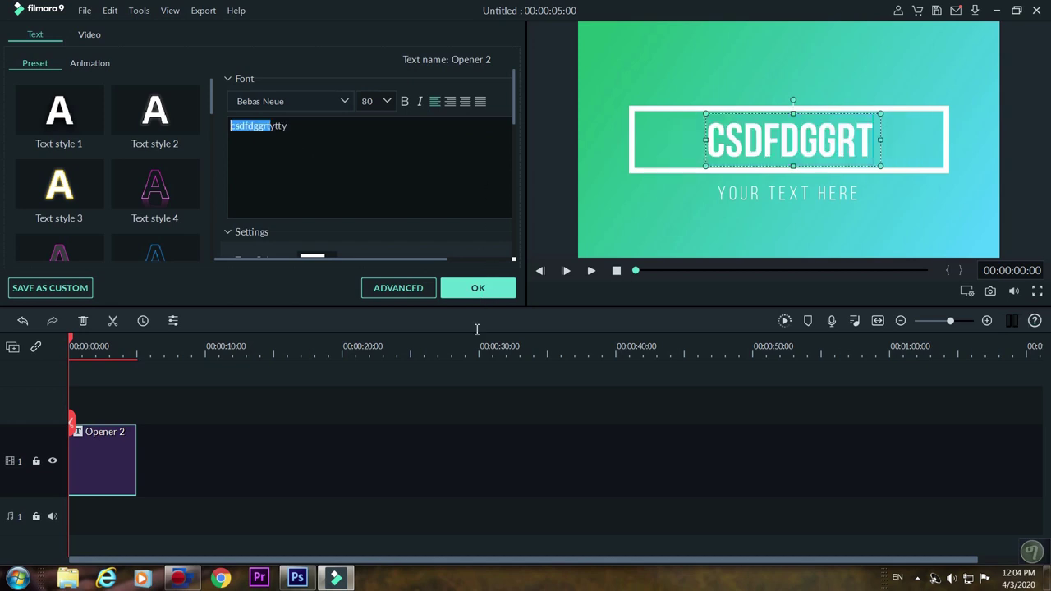
Exit Filmora9 and refresh the desktop.
{"action": "left_click", "coordinate": [1037, 11]}
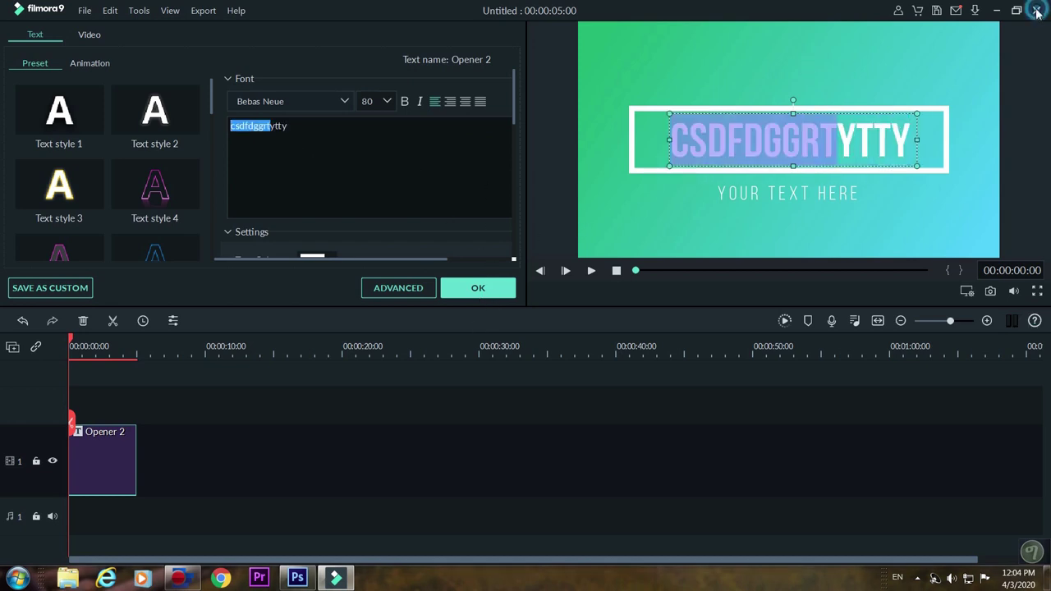
{"action": "left_click", "coordinate": [591, 294]}
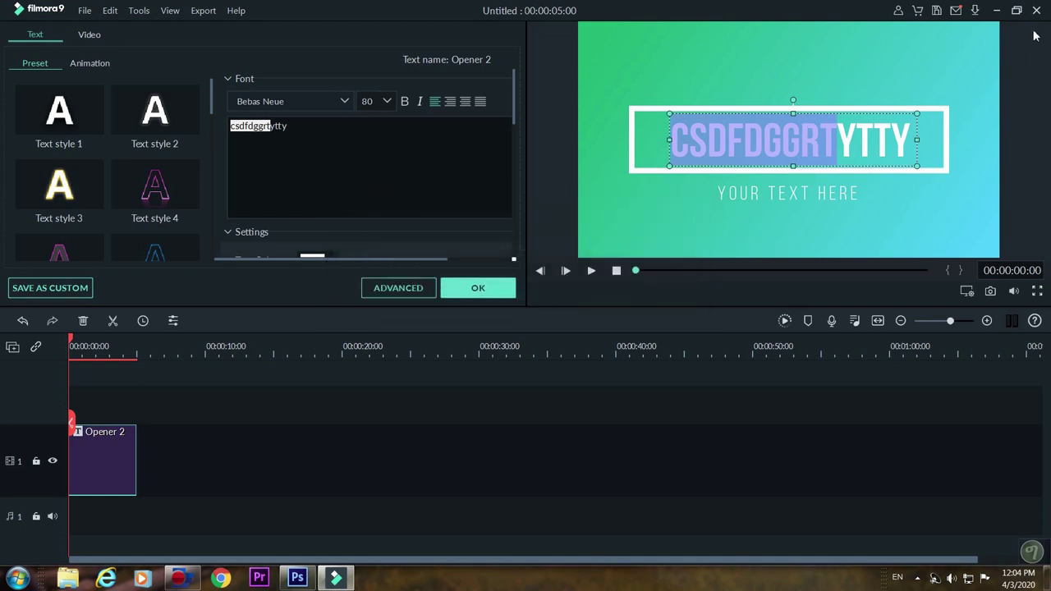
{"action": "left_click", "coordinate": [479, 293]}
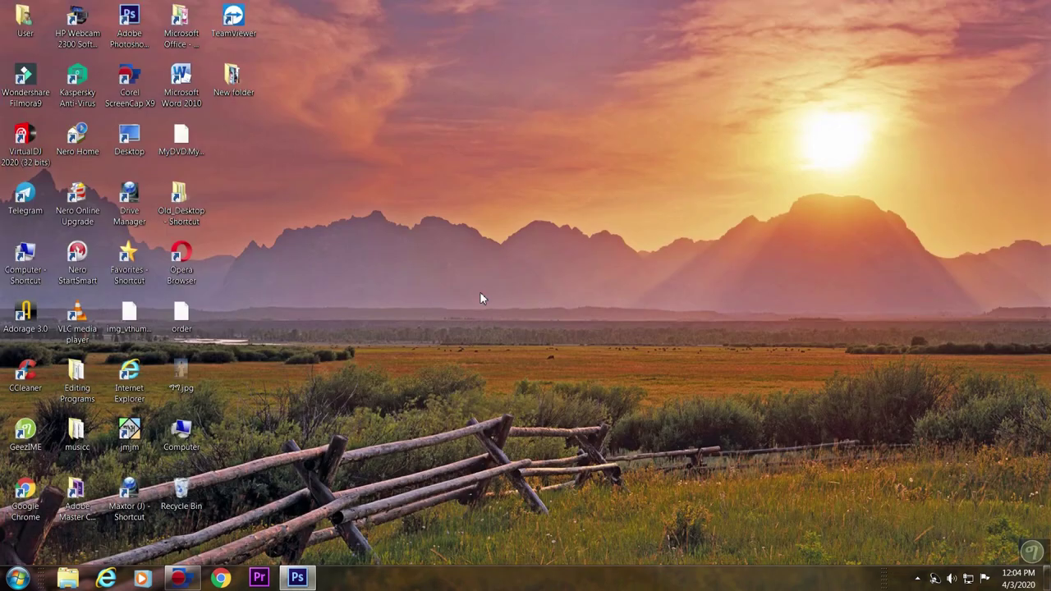
{"action": "right_click", "coordinate": [331, 197]}
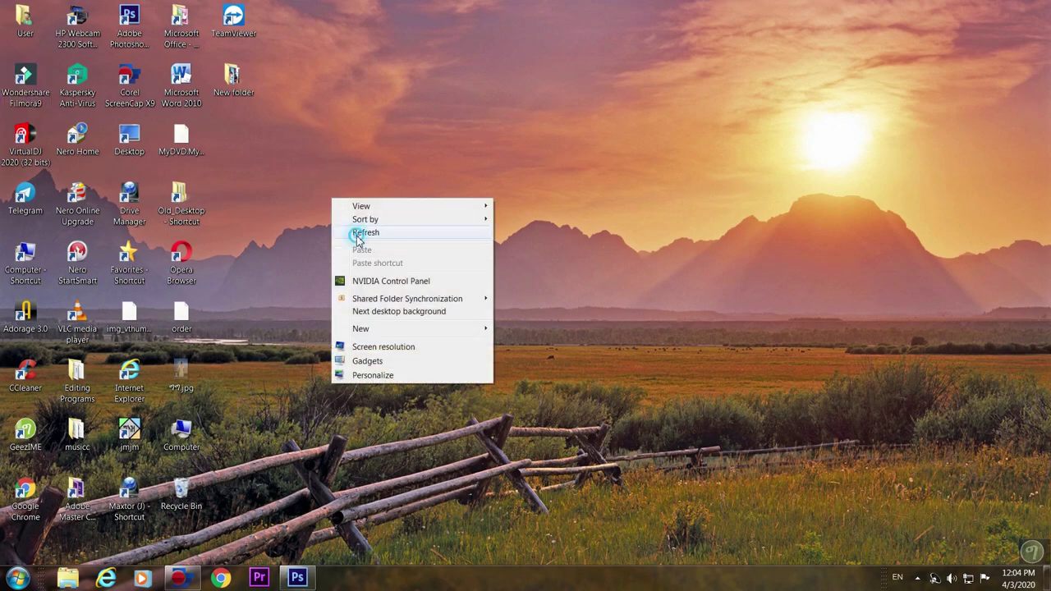
{"action": "left_click", "coordinate": [351, 230]}
Open the Computer window, eject Removable Disk (F:) and Removable Disk (L:), and close the window.
{"action": "left_click", "coordinate": [18, 578]}
{"action": "left_click", "coordinate": [209, 382]}
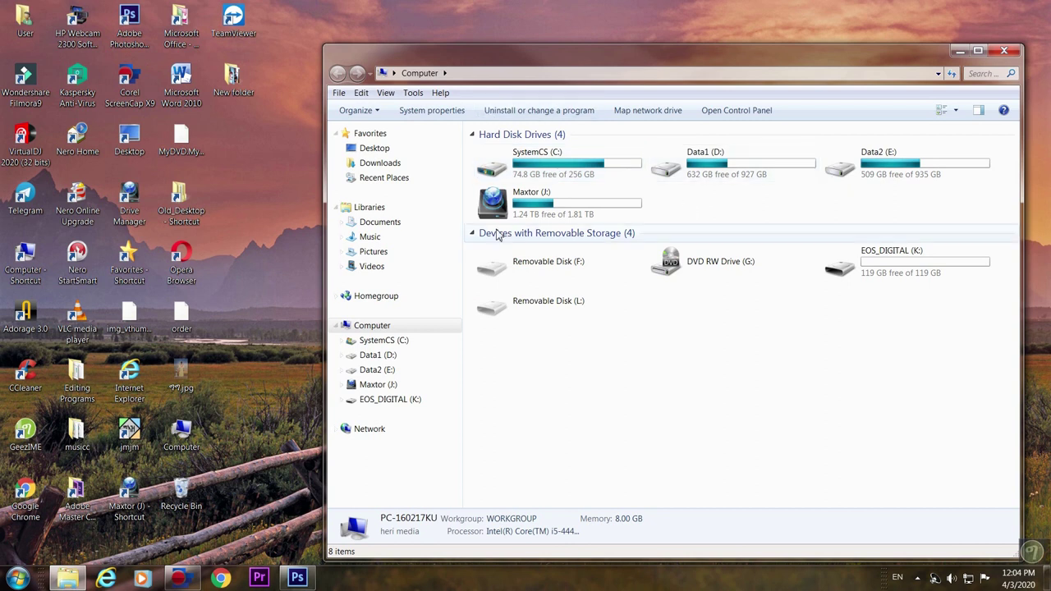
{"action": "right_click", "coordinate": [539, 262]}
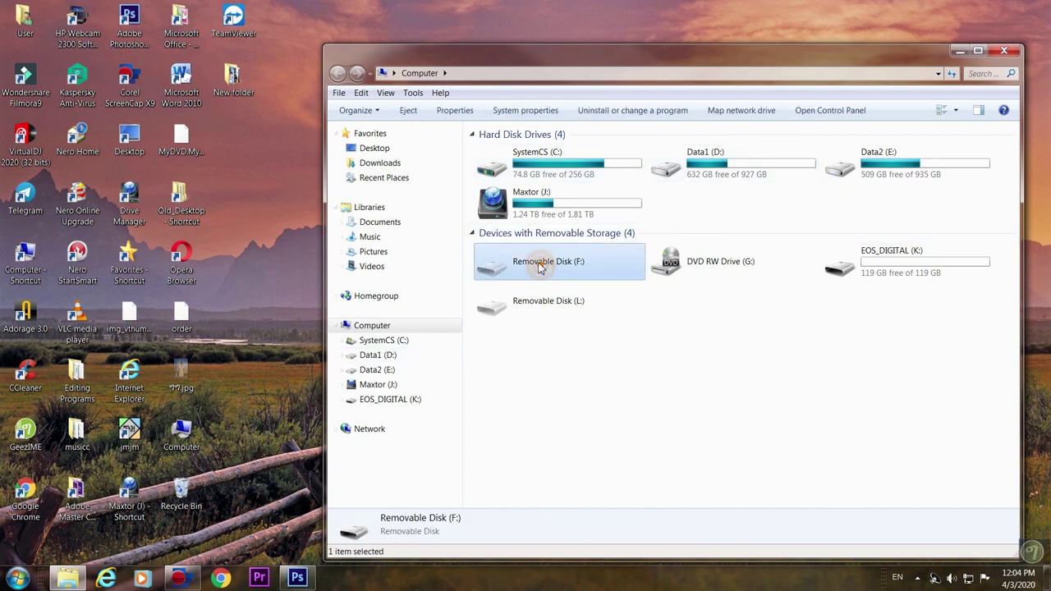
{"action": "left_click", "coordinate": [570, 417]}
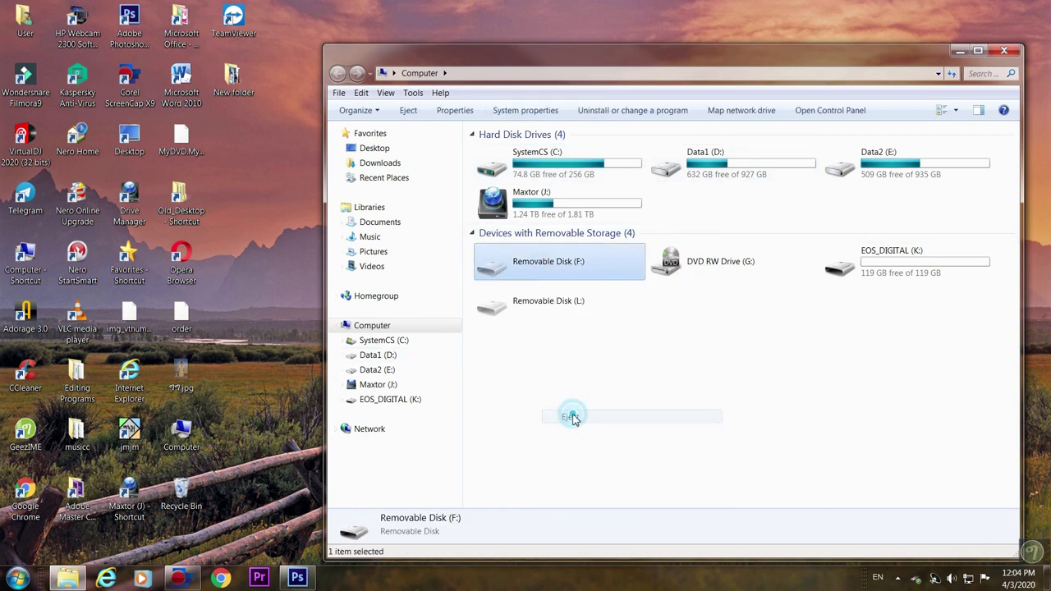
{"action": "right_click", "coordinate": [537, 304]}
{"action": "left_click", "coordinate": [571, 453]}
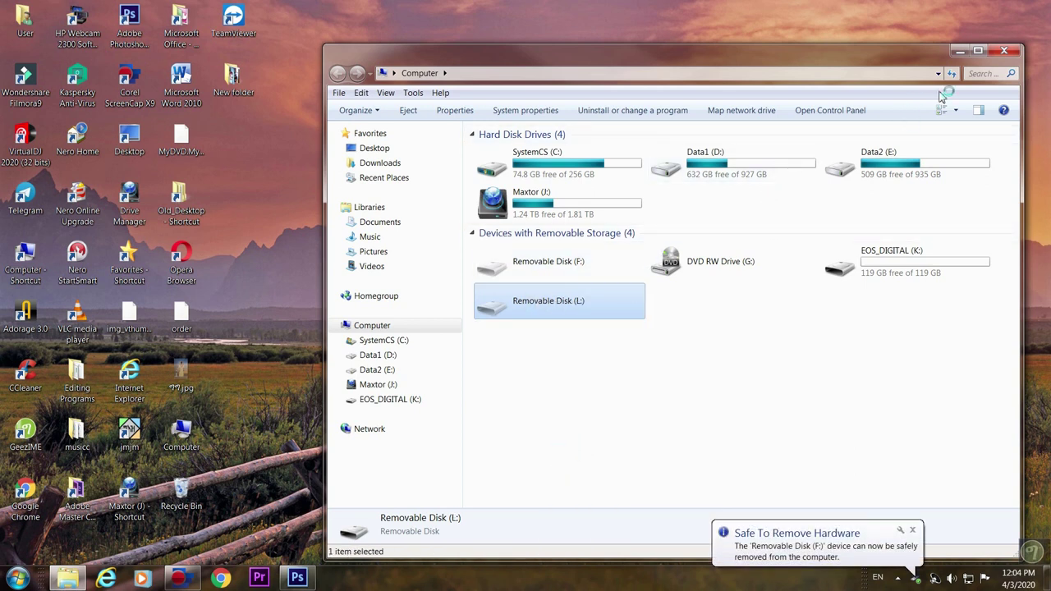
{"action": "left_click", "coordinate": [1013, 51]}
Launch CCleaner from the desktop and run the cleaner with the preselected items.
{"action": "right_click", "coordinate": [358, 106]}
{"action": "left_click", "coordinate": [385, 138]}
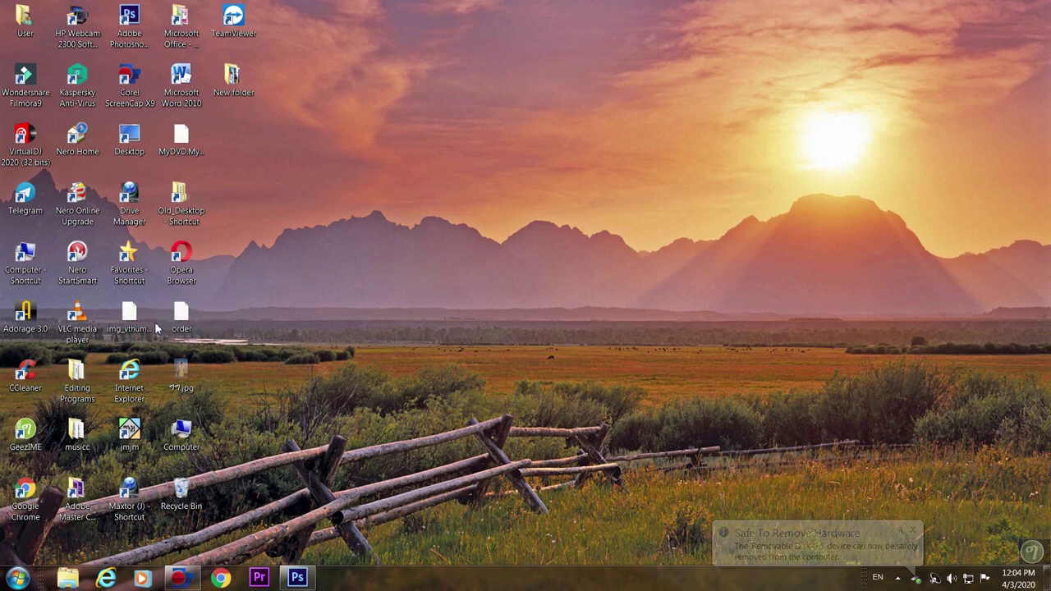
{"action": "double_click", "coordinate": [25, 379]}
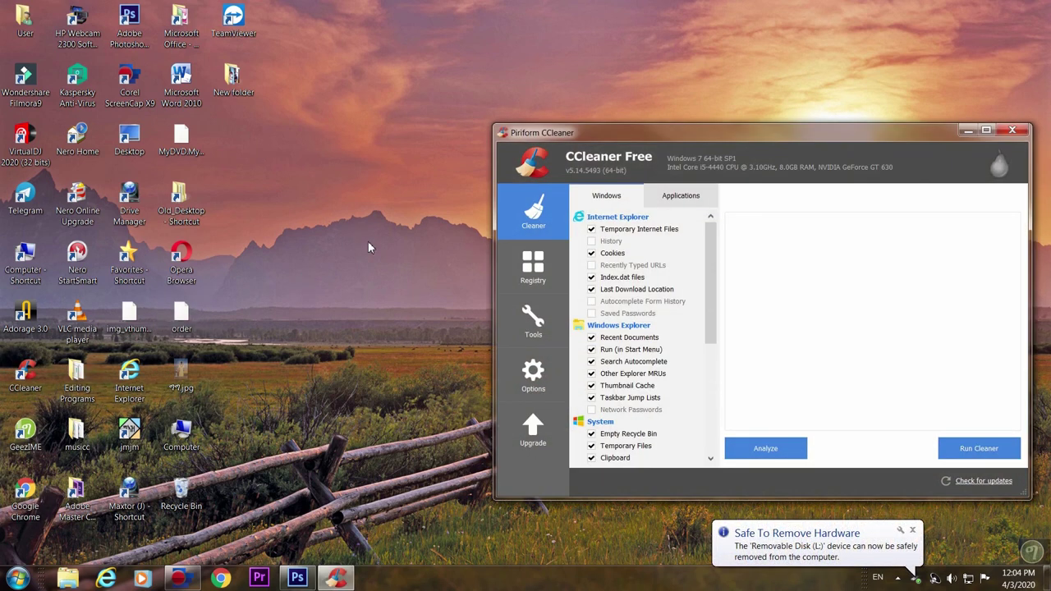
{"action": "left_click", "coordinate": [977, 448]}
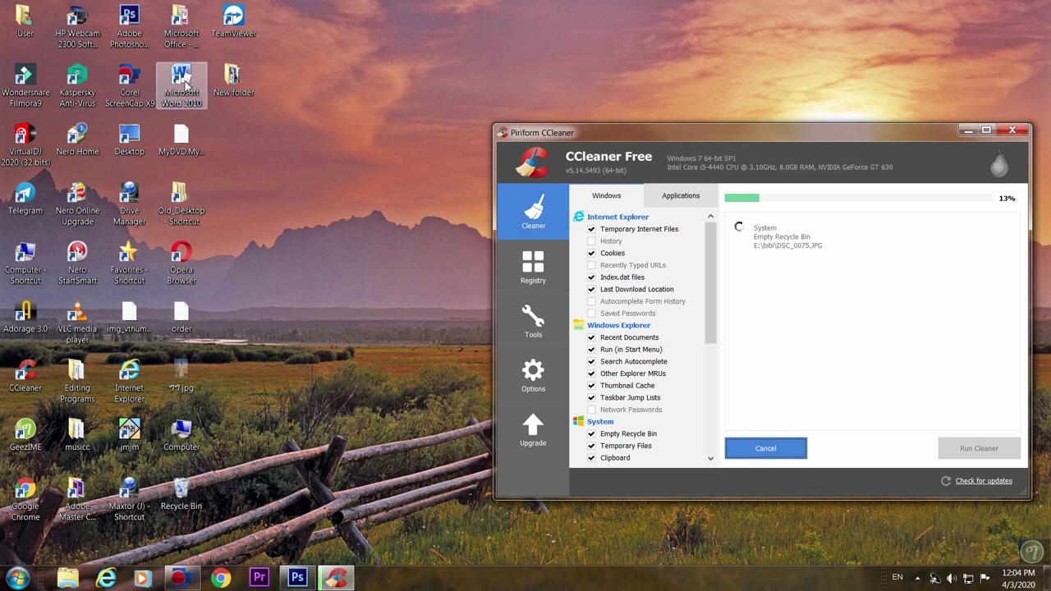
{"action": "right_click", "coordinate": [366, 16]}
{"action": "left_click", "coordinate": [386, 51]}
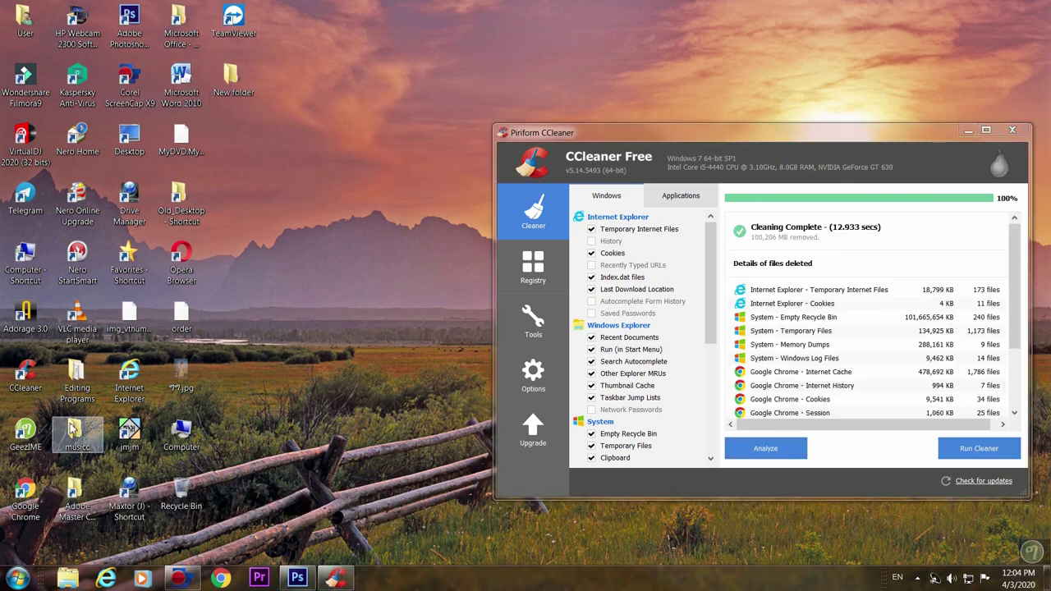
Look through the shortcuts in the desktop's Editing Programs folder, widening its window toward the screen edge, and close it.
{"action": "double_click", "coordinate": [76, 377]}
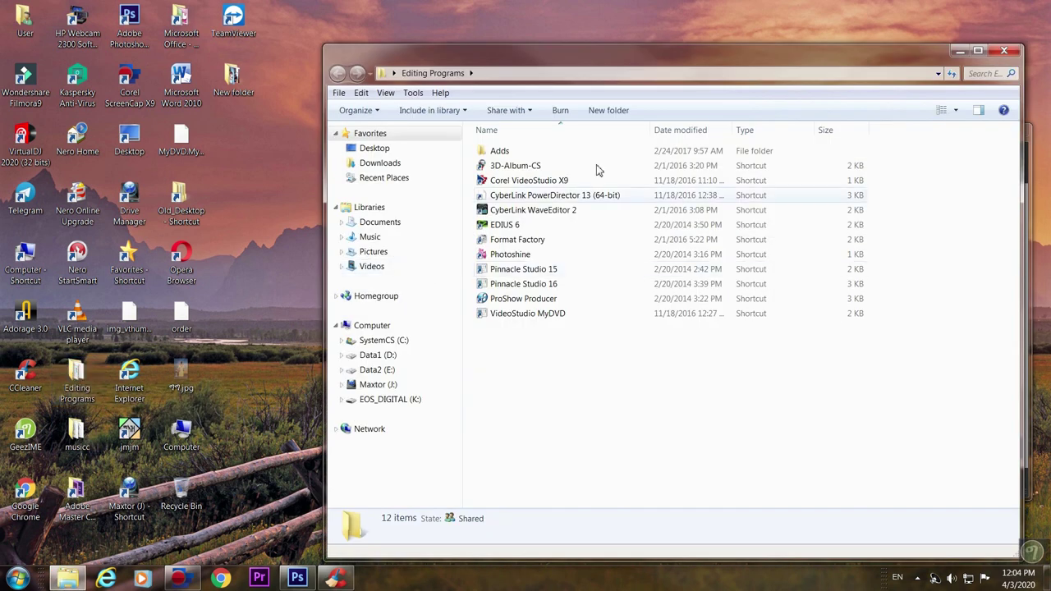
{"action": "left_click_drag", "start_coordinate": [322, 140], "coordinate": [1, 140]}
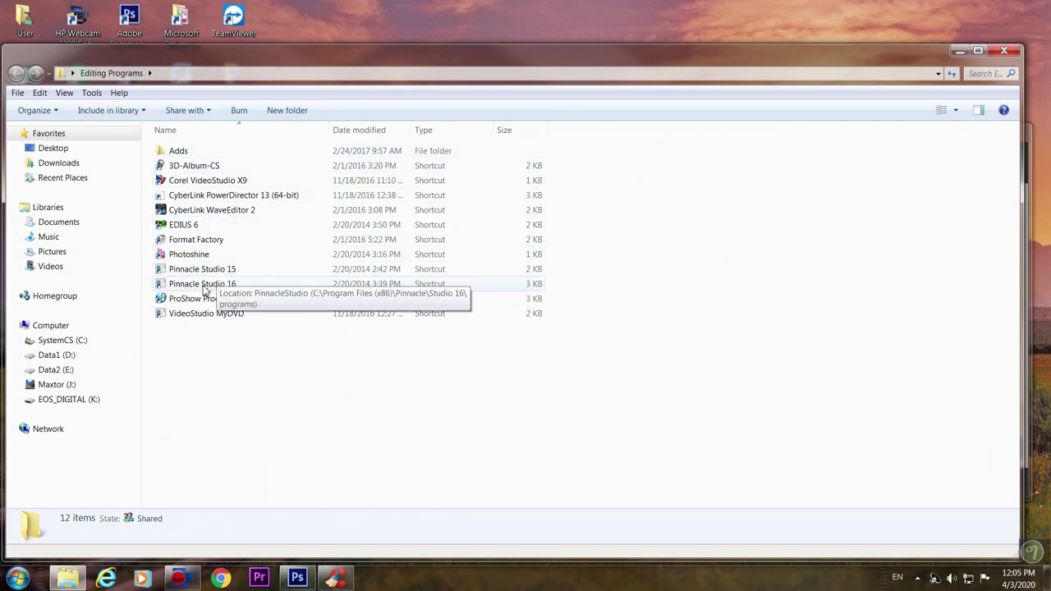
{"action": "left_click", "coordinate": [1004, 52]}
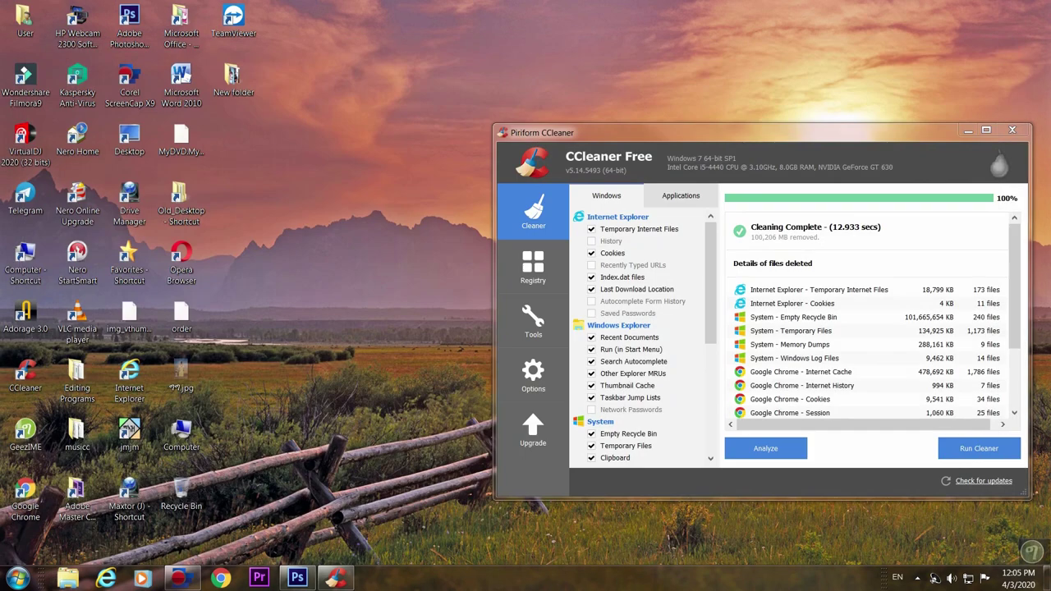
{"action": "double_click", "coordinate": [77, 382]}
{"action": "left_click", "coordinate": [1009, 50]}
Refresh the desktop three times.
{"action": "right_click", "coordinate": [400, 26]}
{"action": "left_click", "coordinate": [440, 63]}
{"action": "right_click", "coordinate": [447, 24]}
{"action": "left_click", "coordinate": [493, 63]}
{"action": "right_click", "coordinate": [305, 251]}
{"action": "left_click", "coordinate": [328, 289]}
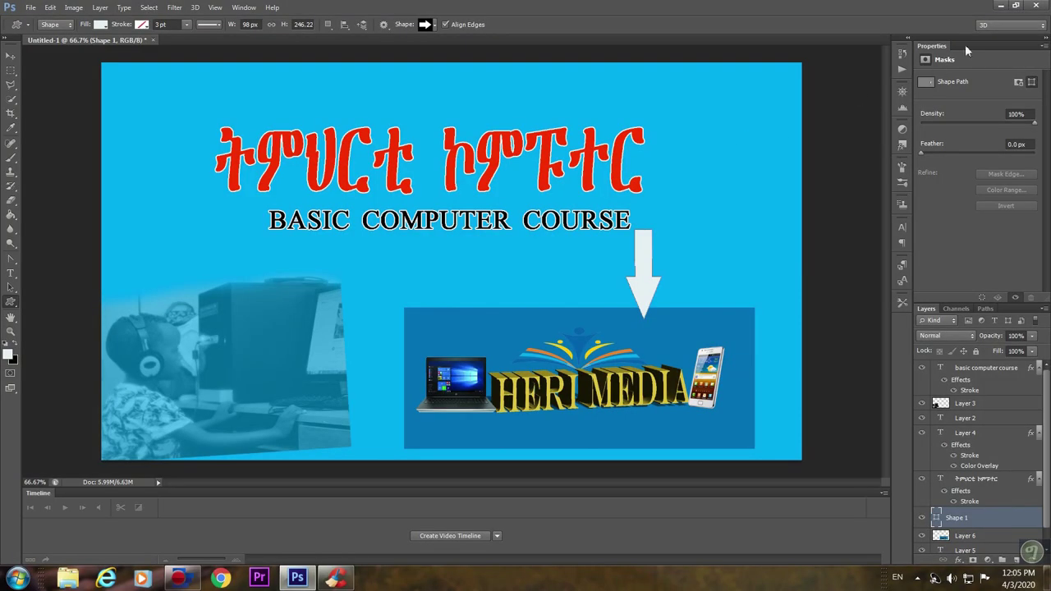
Restore the maximized Photoshop window to a smaller size.
{"action": "left_click", "coordinate": [1016, 7]}
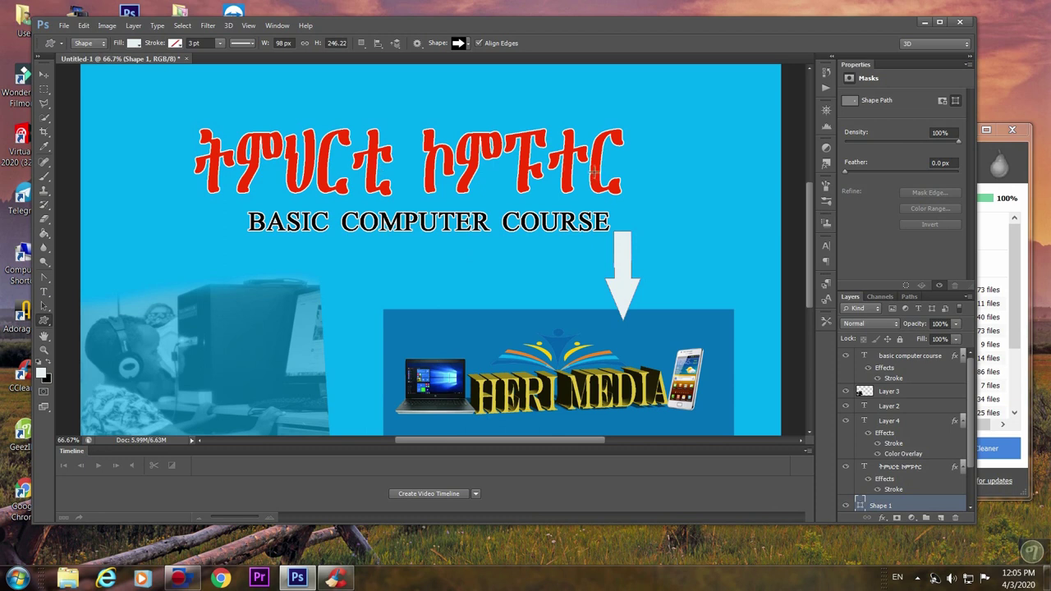
Move the red Amharic title slightly to the right with the Move tool.
{"action": "left_click", "coordinate": [889, 422]}
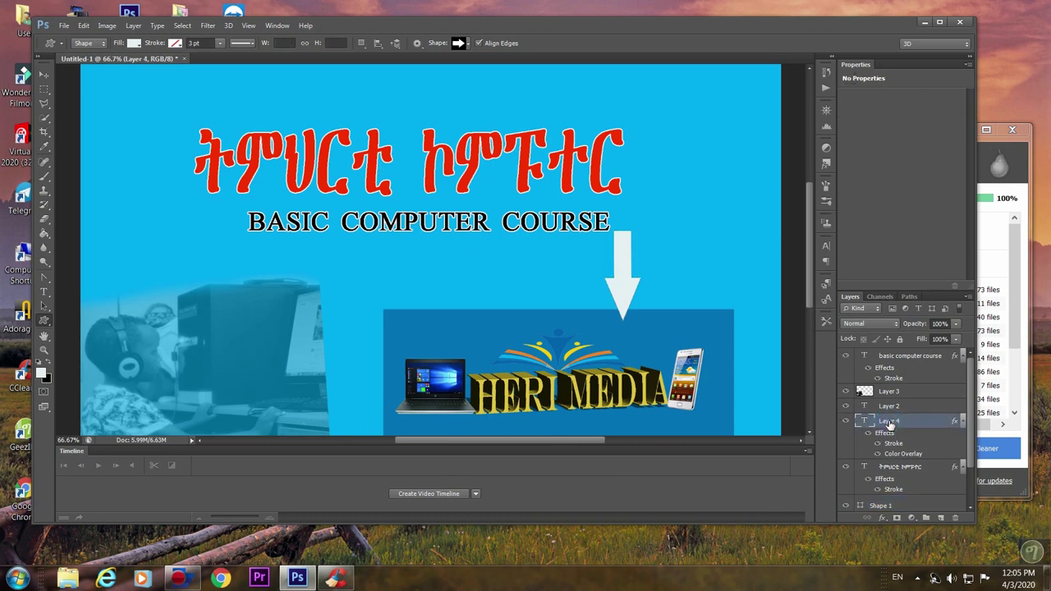
{"action": "left_click", "coordinate": [44, 77]}
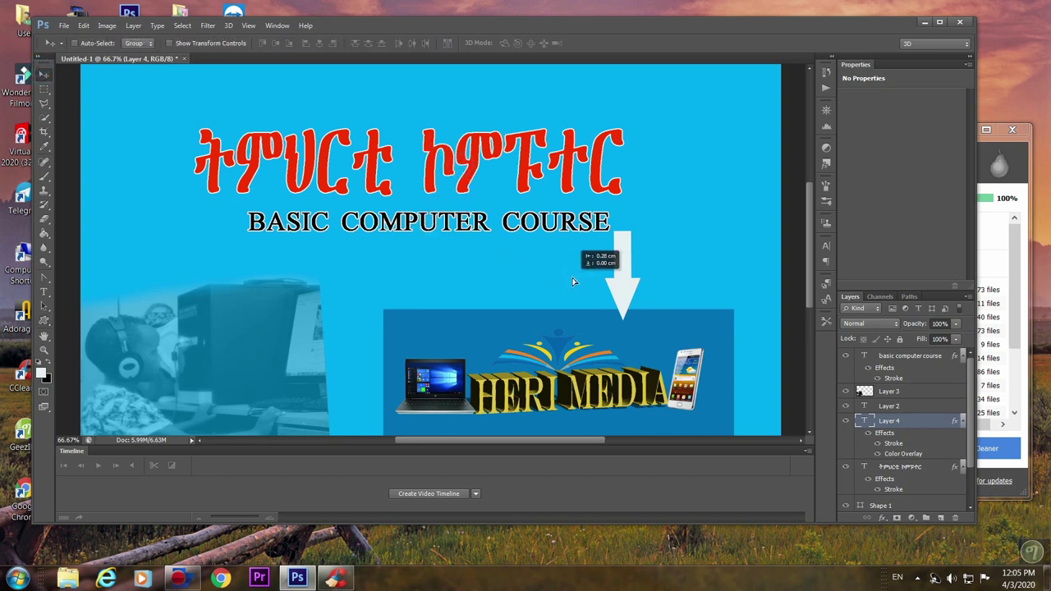
{"action": "left_click", "coordinate": [889, 467]}
{"action": "mouse_move", "coordinate": [464, 184]}
{"action": "left_mouse_down"}
{"action": "mouse_move", "coordinate": [390, 163]}
{"action": "mouse_move", "coordinate": [482, 174]}
{"action": "left_mouse_up"}
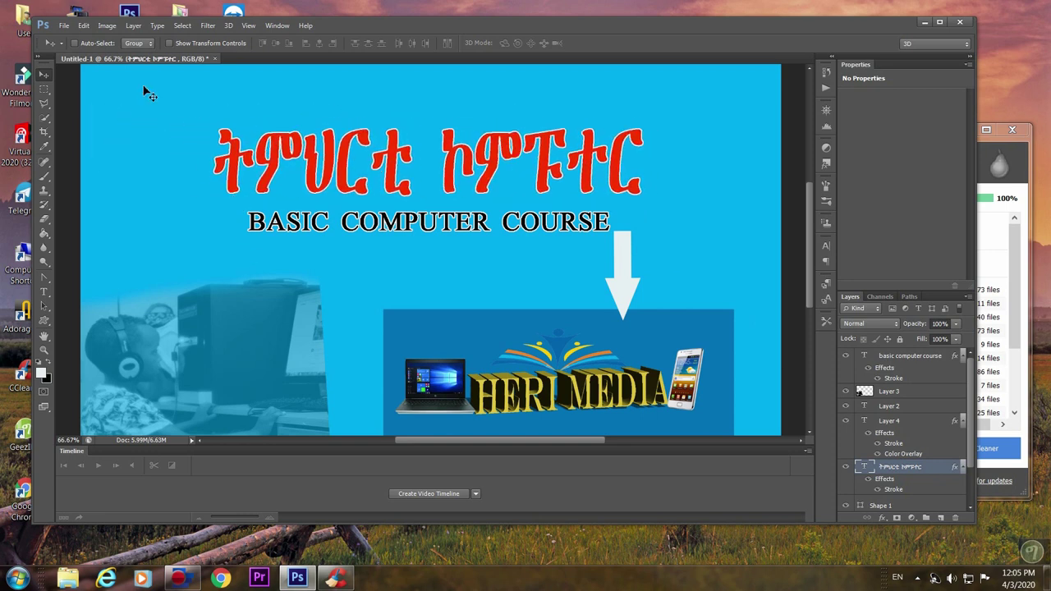
Turn the Amharic title layer into a 3D extrusion and adjust its 3D view so the letters appear larger with a deep side.
{"action": "left_click", "coordinate": [229, 27]}
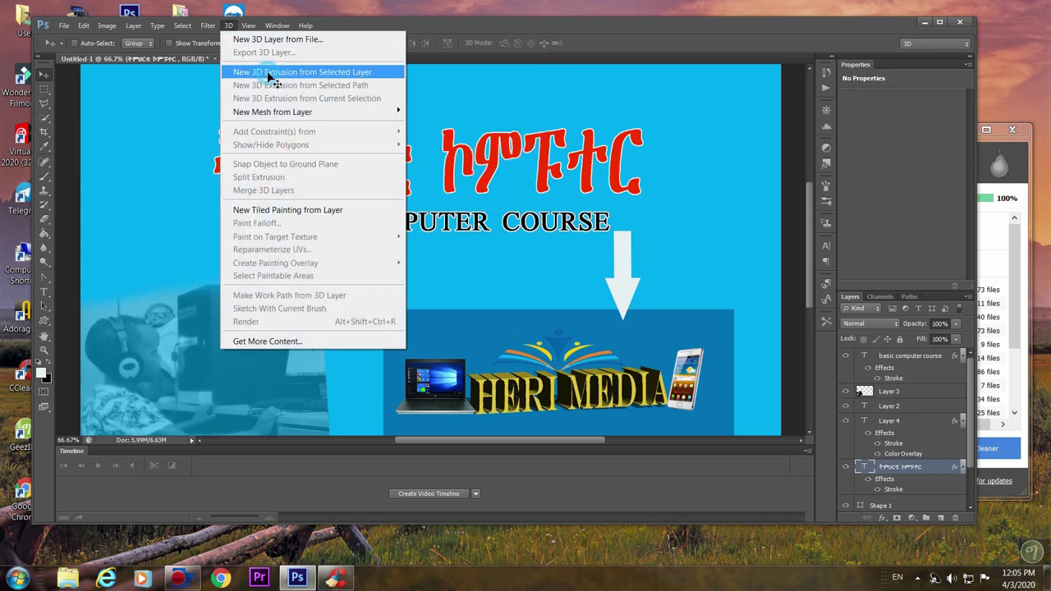
{"action": "left_click", "coordinate": [269, 76]}
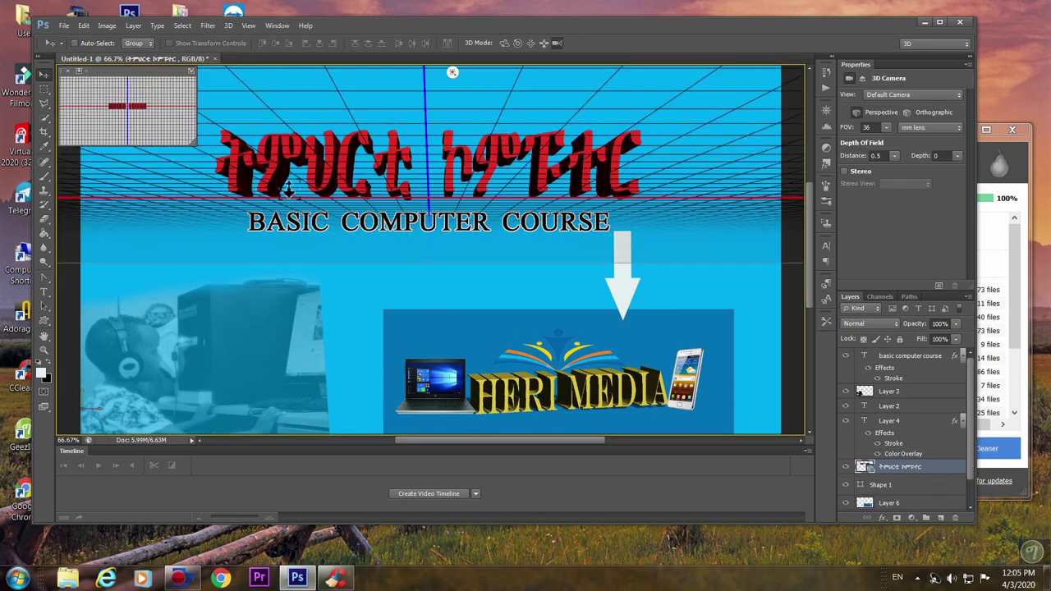
{"action": "left_click_drag", "start_coordinate": [364, 241], "coordinate": [417, 190]}
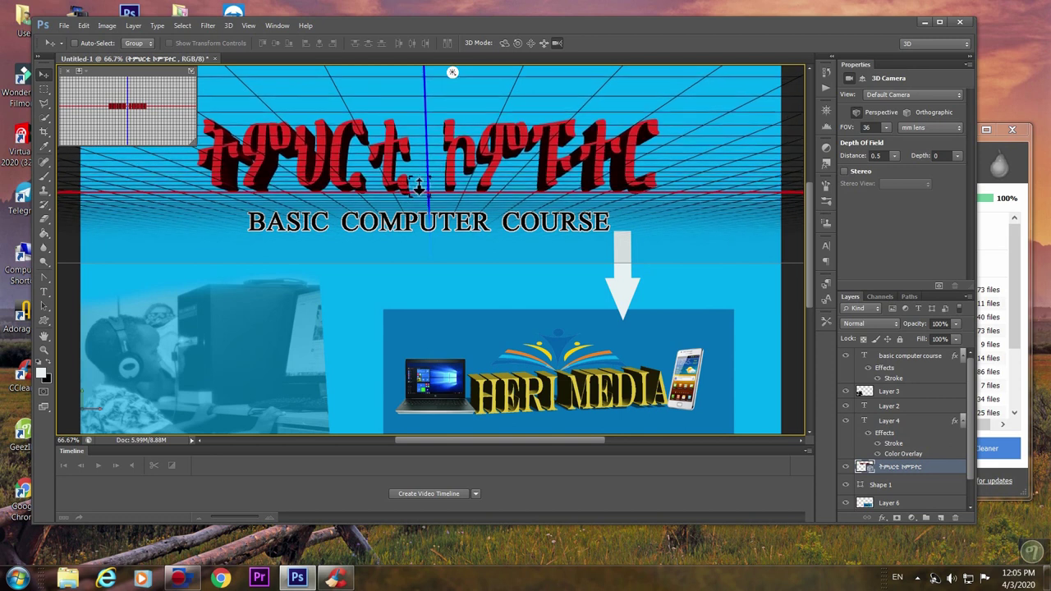
{"action": "left_click", "coordinate": [544, 44]}
{"action": "left_click_drag", "start_coordinate": [476, 164], "coordinate": [504, 206]}
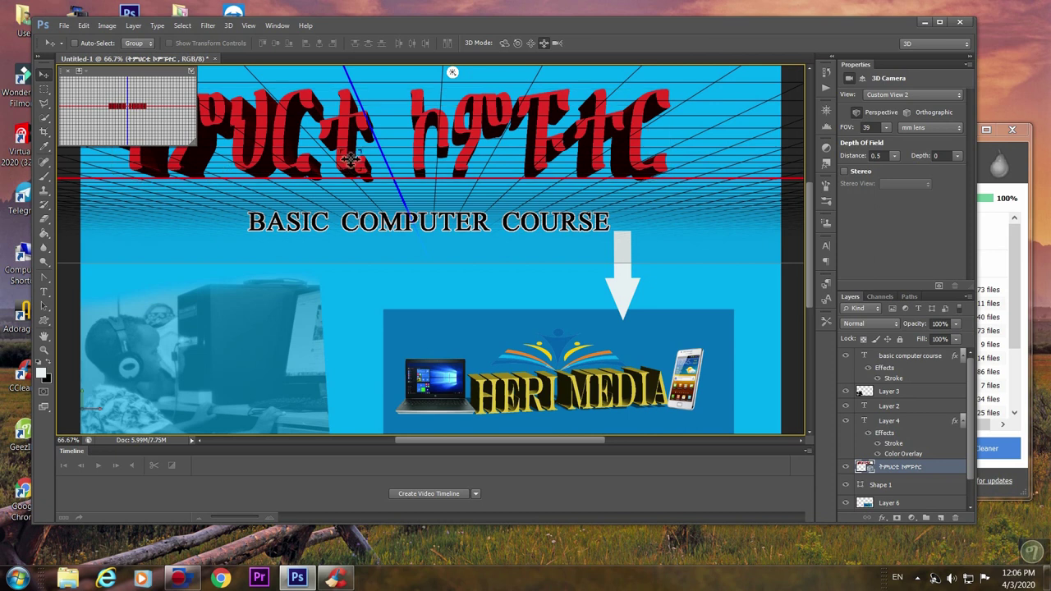
Rasterize the 3D Amharic title and move it to the right, above the BASIC COMPUTER COURSE line.
{"action": "right_click", "coordinate": [894, 472]}
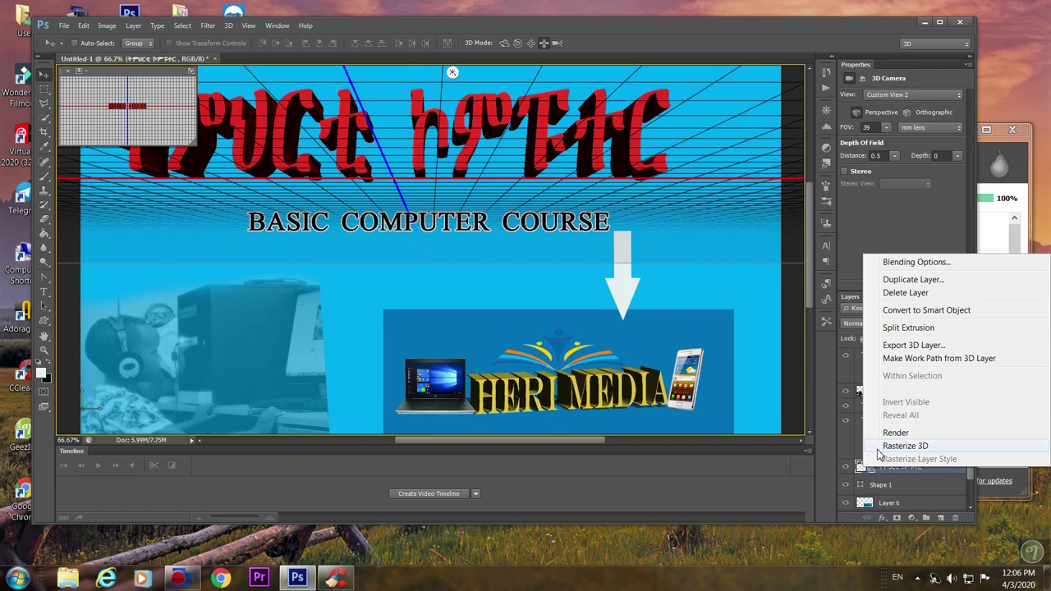
{"action": "left_click", "coordinate": [906, 448]}
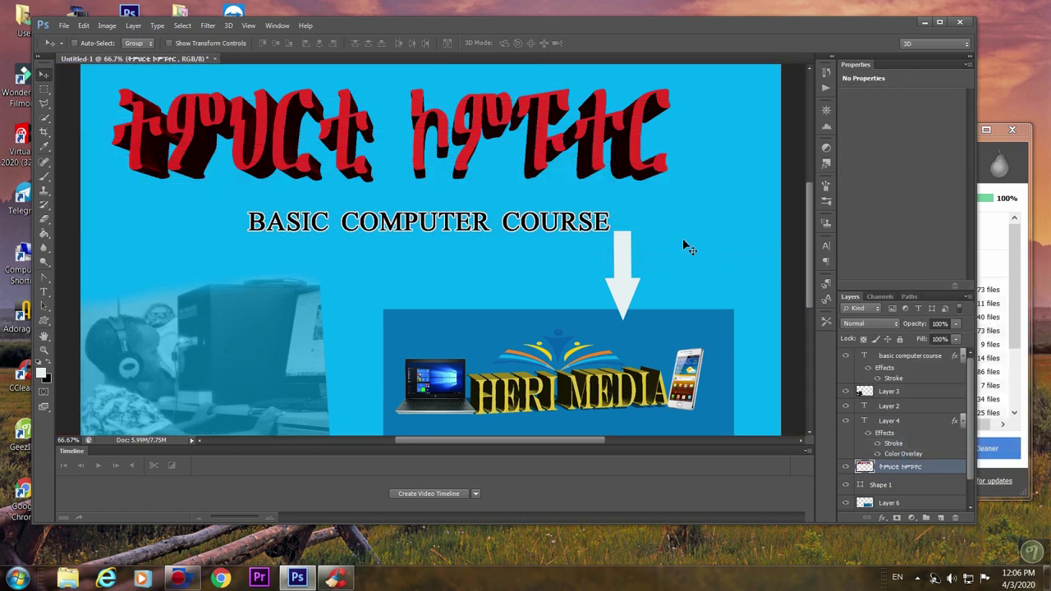
{"action": "left_click_drag", "start_coordinate": [323, 134], "coordinate": [347, 138]}
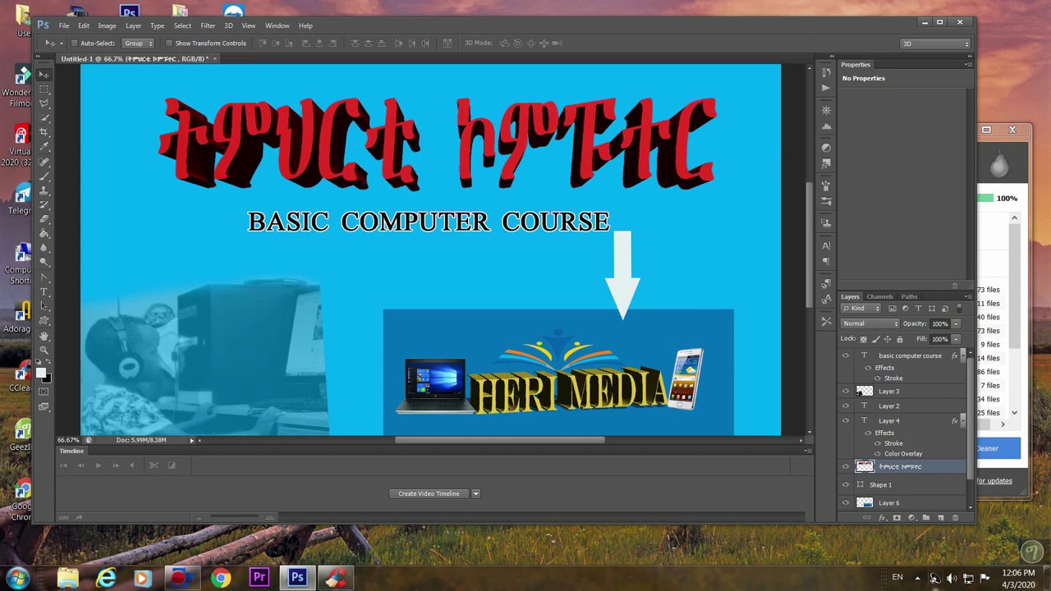
Shift the BASIC COMPUTER COURSE text slightly down and convert it to a 3D extrusion with an enlarged, angled view.
{"action": "left_click", "coordinate": [907, 360]}
{"action": "mouse_move", "coordinate": [517, 228]}
{"action": "left_mouse_down"}
{"action": "mouse_move", "coordinate": [507, 233]}
{"action": "mouse_move", "coordinate": [518, 238]}
{"action": "left_mouse_up"}
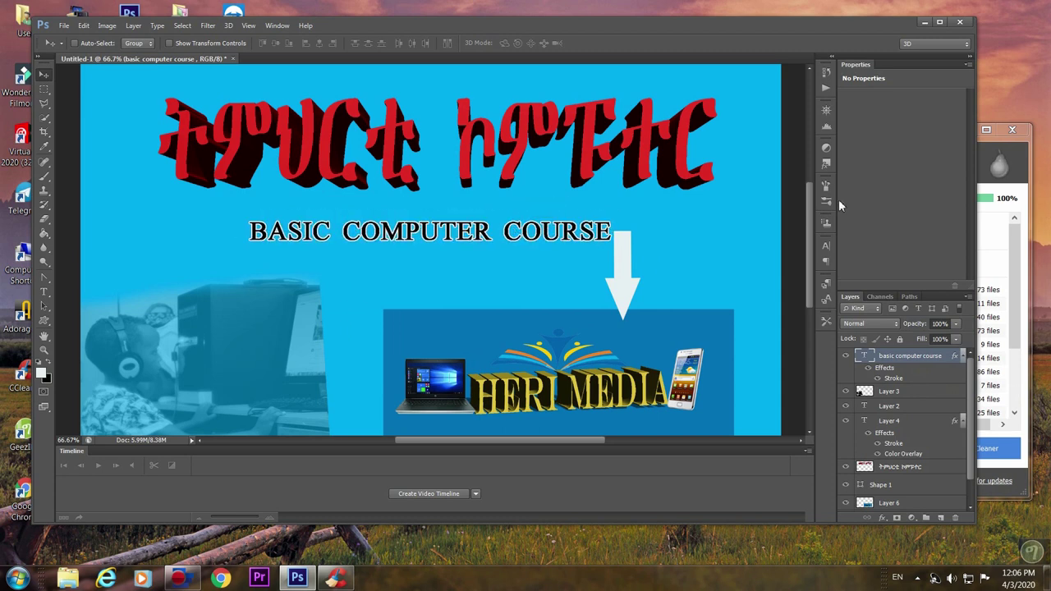
{"action": "left_click", "coordinate": [228, 25]}
{"action": "left_click", "coordinate": [248, 72]}
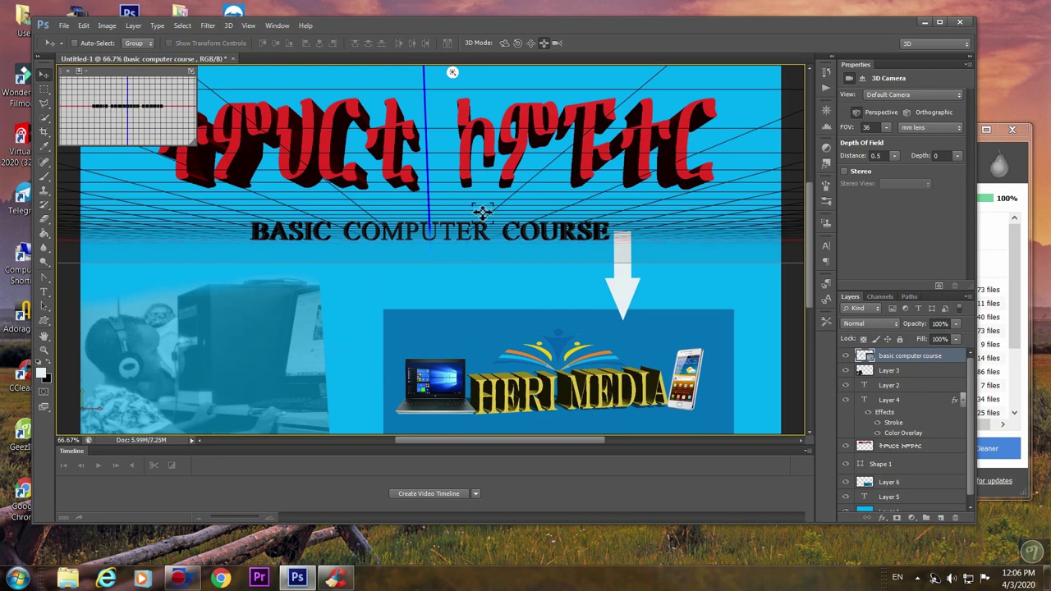
{"action": "left_click_drag", "start_coordinate": [486, 169], "coordinate": [490, 296]}
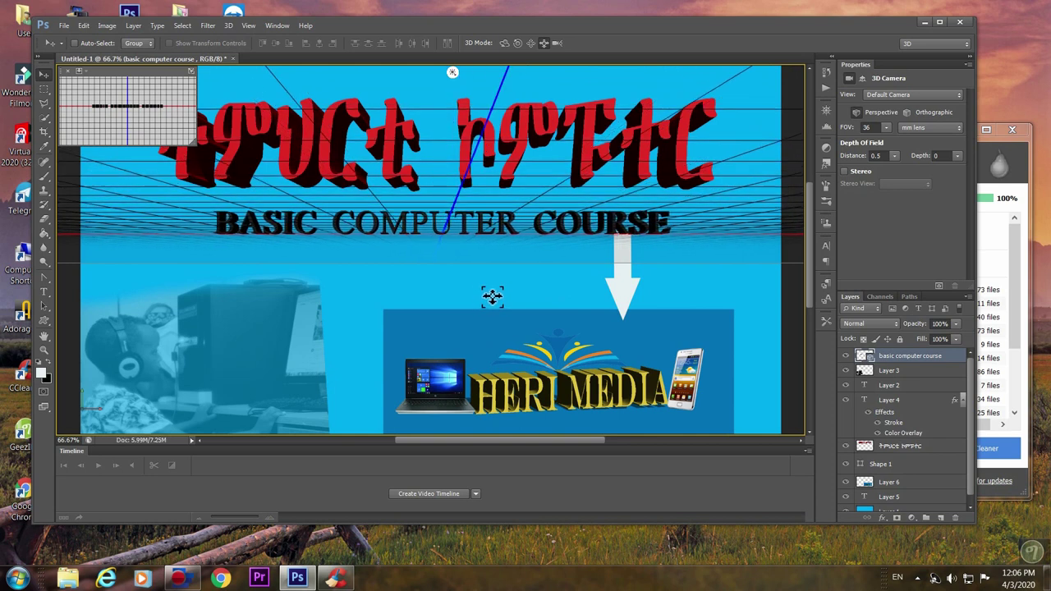
Add a 9 px outside stroke in near-white f3eaea to the BASIC COMPUTER COURSE layer.
{"action": "left_click", "coordinate": [883, 517]}
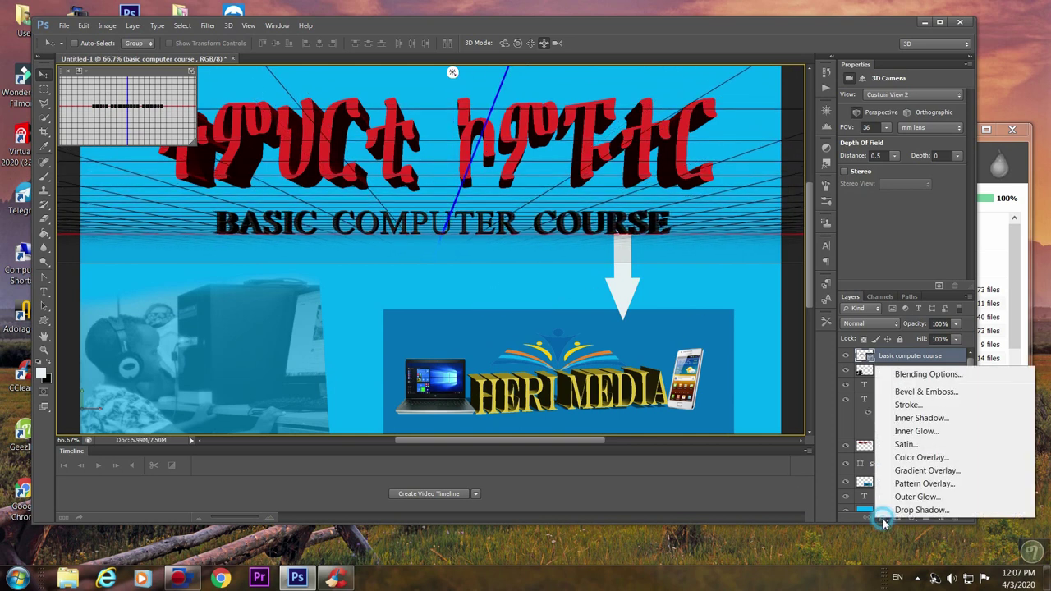
{"action": "left_click", "coordinate": [905, 405]}
{"action": "left_click", "coordinate": [778, 389]}
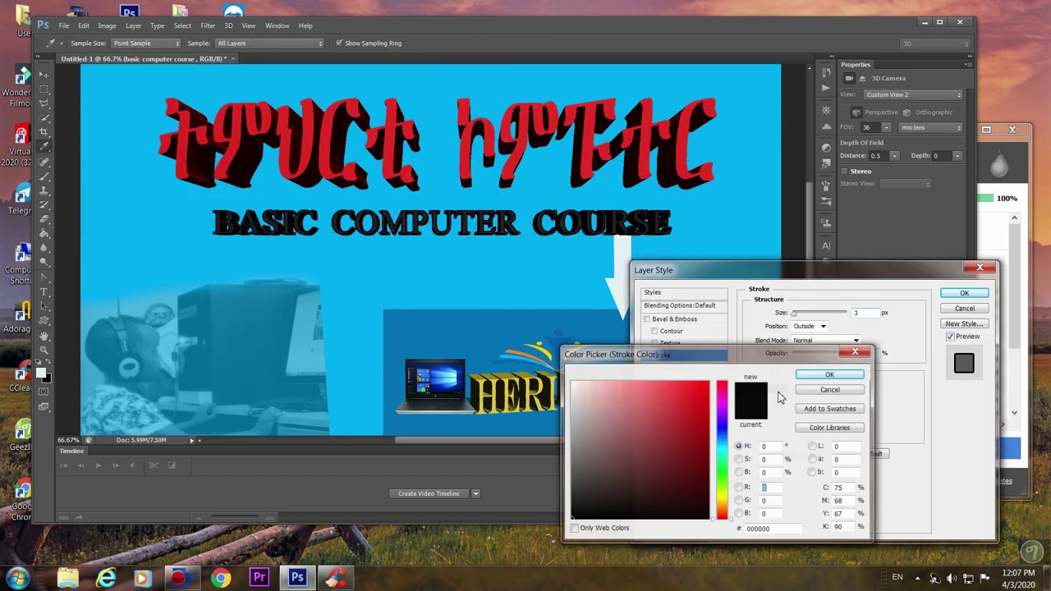
{"action": "left_click", "coordinate": [575, 388]}
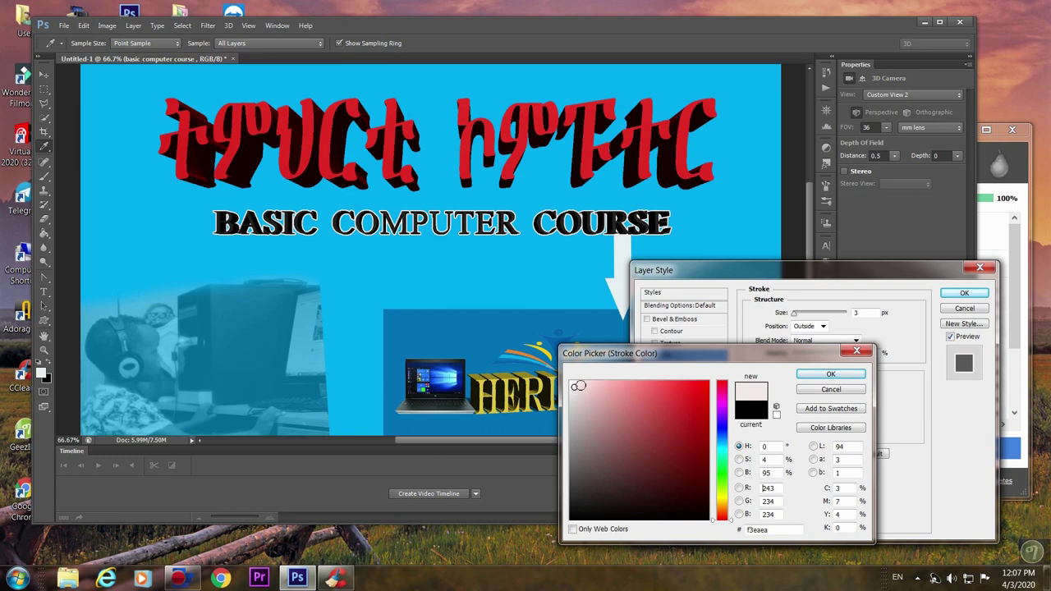
{"action": "left_click", "coordinate": [829, 375]}
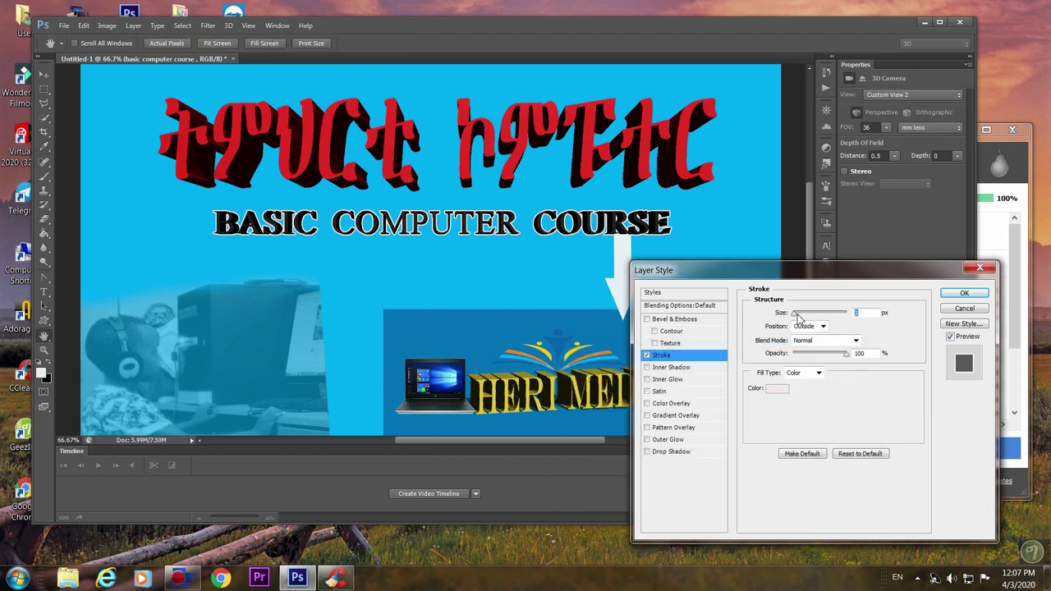
{"action": "left_click_drag", "start_coordinate": [795, 318], "coordinate": [799, 318]}
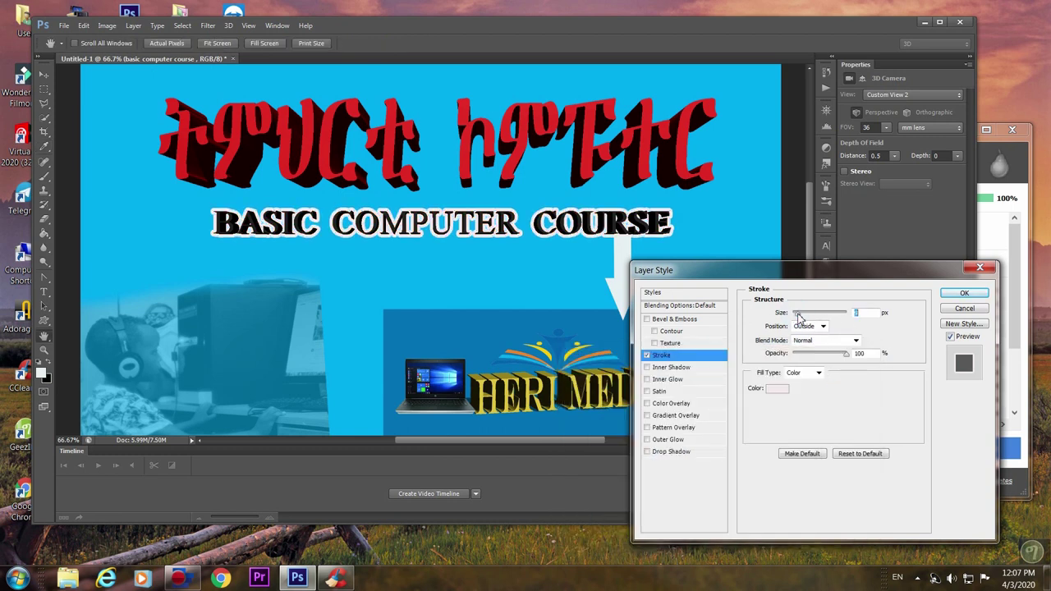
{"action": "left_click", "coordinate": [964, 293]}
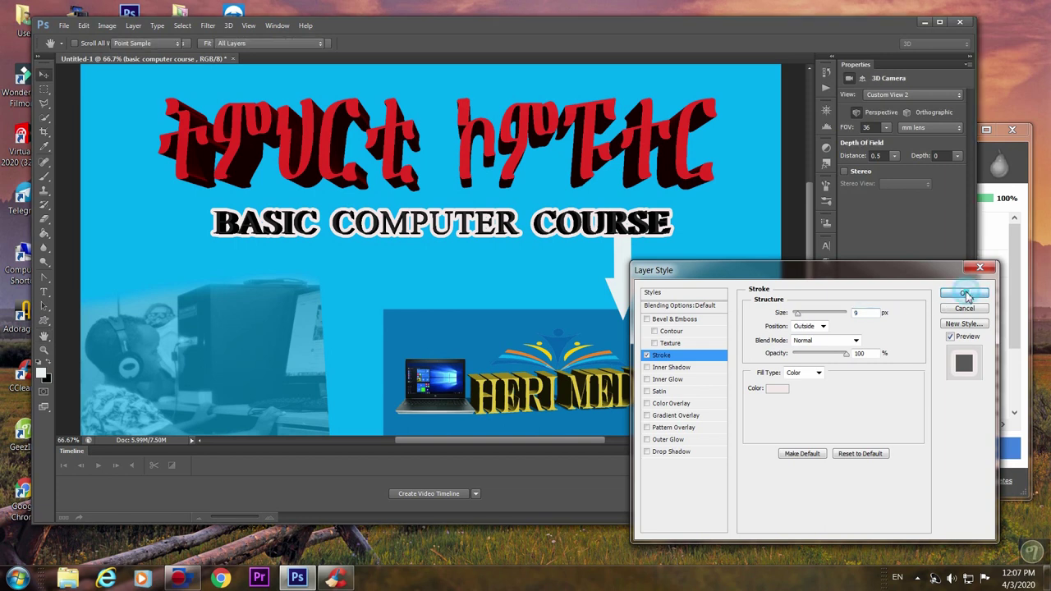
Shift the 3D BASIC COMPUTER COURSE text slightly to the left and rasterize its 3D layer.
{"action": "mouse_move", "coordinate": [539, 244]}
{"action": "left_mouse_down"}
{"action": "mouse_move", "coordinate": [544, 233]}
{"action": "mouse_move", "coordinate": [504, 270]}
{"action": "mouse_move", "coordinate": [544, 272]}
{"action": "mouse_move", "coordinate": [531, 257]}
{"action": "left_mouse_up"}
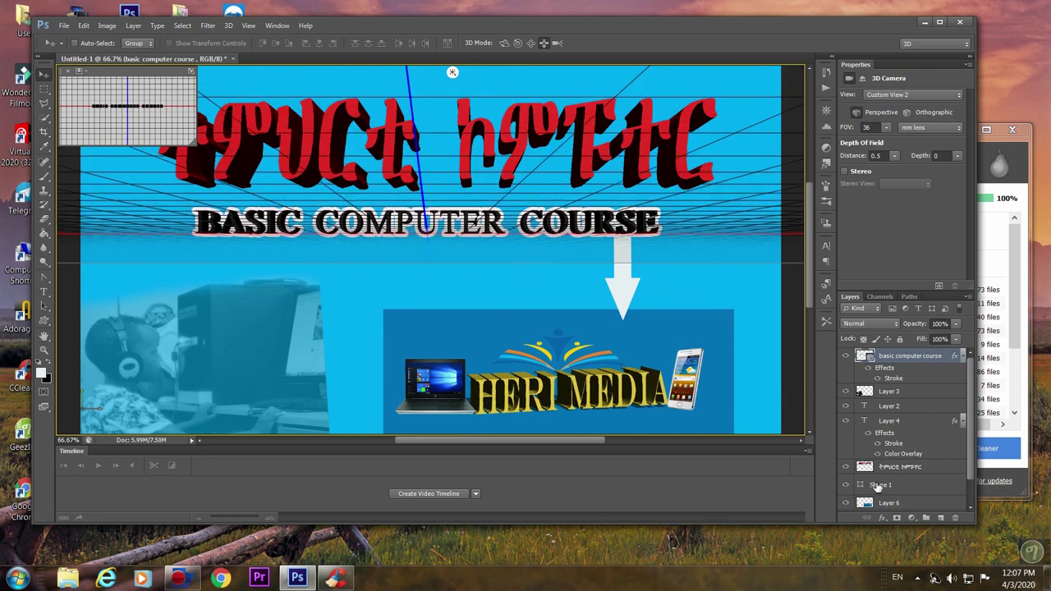
{"action": "right_click", "coordinate": [903, 358]}
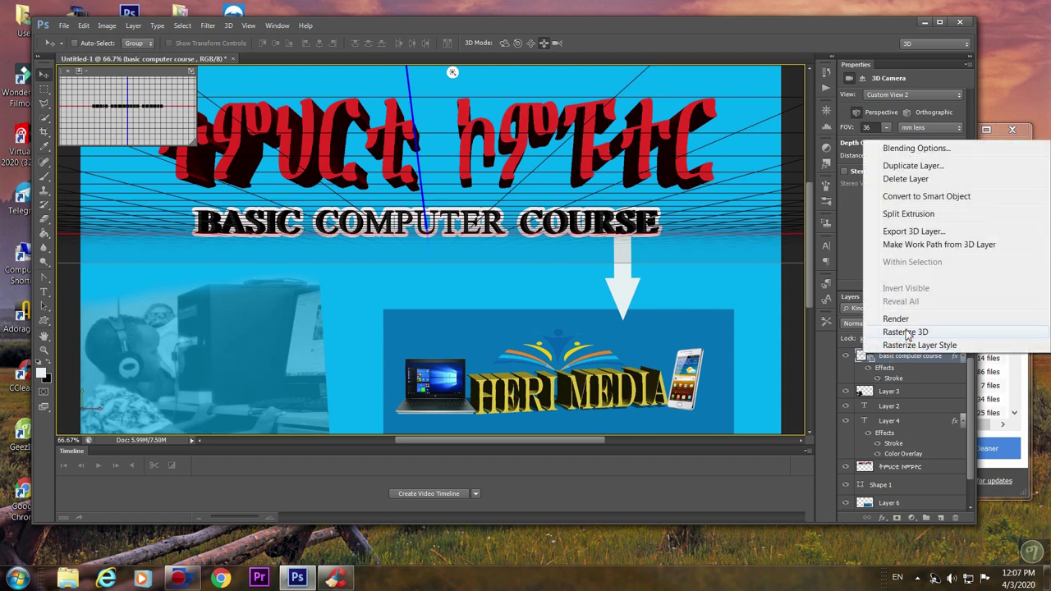
{"action": "left_click", "coordinate": [907, 334]}
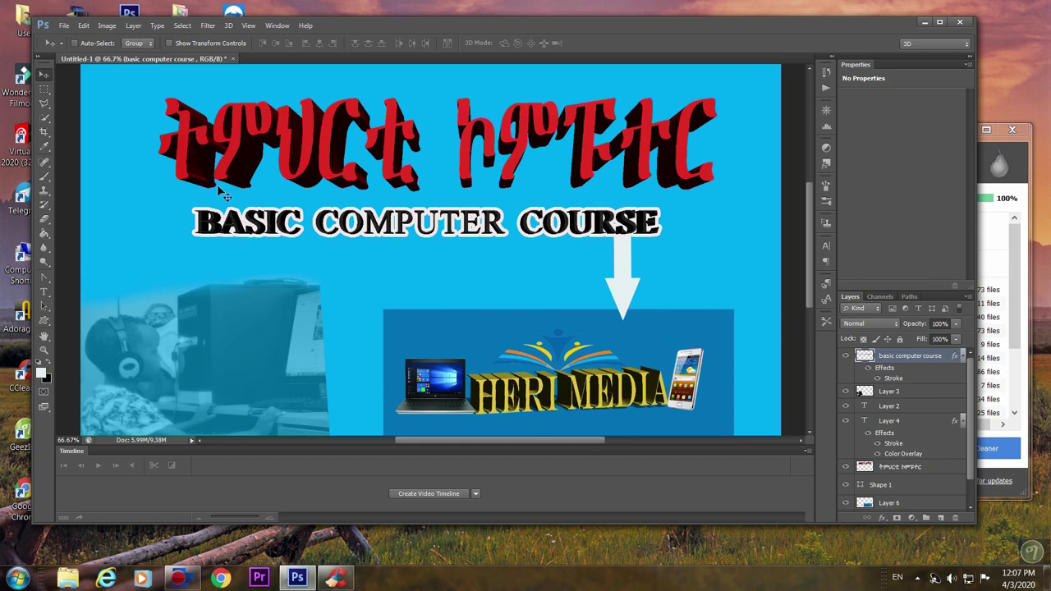
Select the Amharic title layer and set up the Paint Bucket tool with a bright yellow foreground color.
{"action": "left_click", "coordinate": [901, 469]}
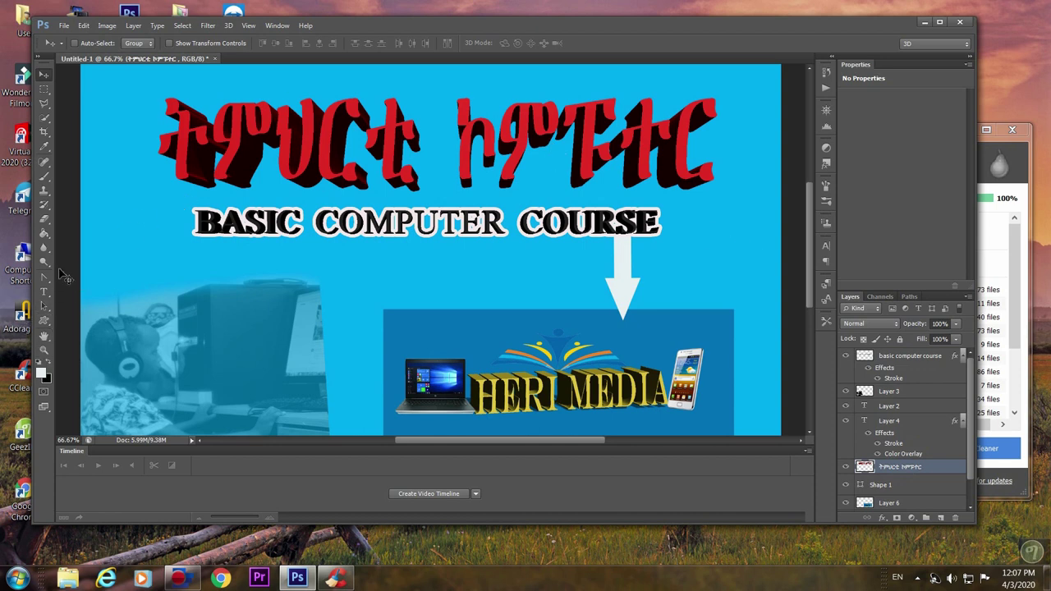
{"action": "left_click", "coordinate": [45, 235]}
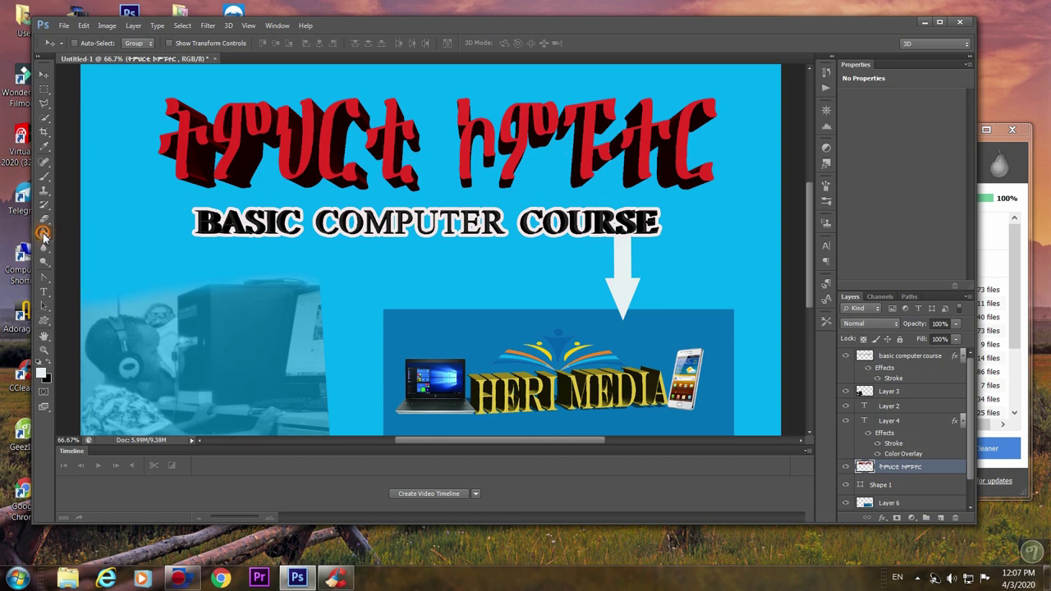
{"action": "left_click", "coordinate": [84, 245]}
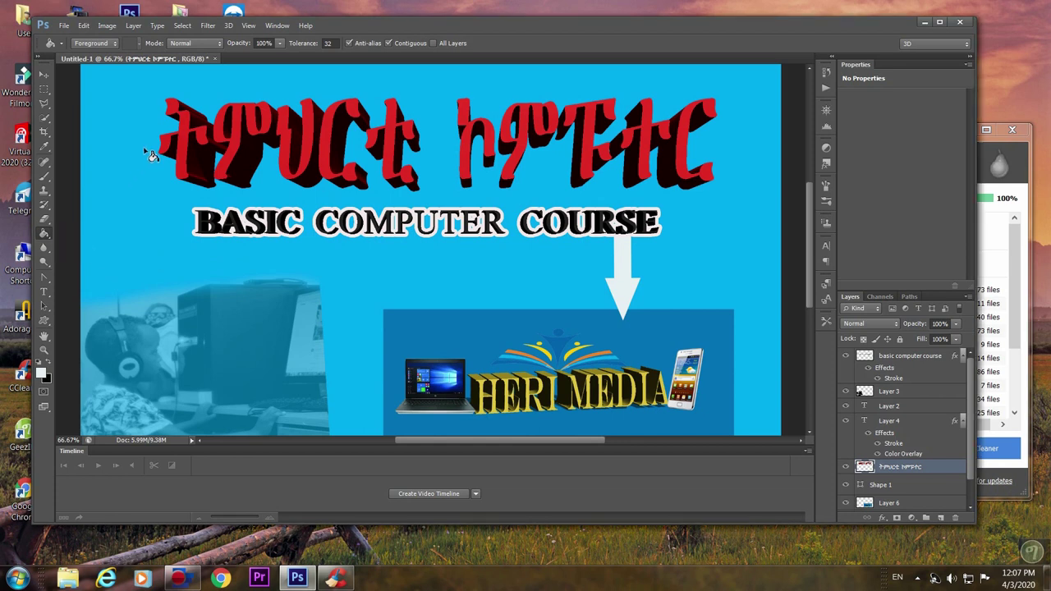
{"action": "left_click", "coordinate": [43, 374]}
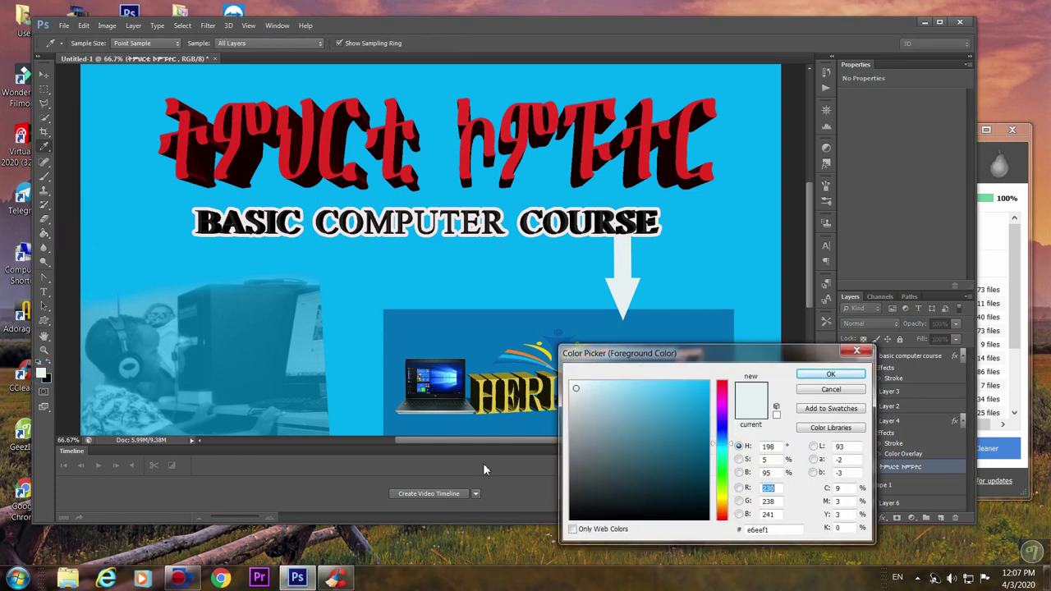
{"action": "left_click", "coordinate": [724, 494]}
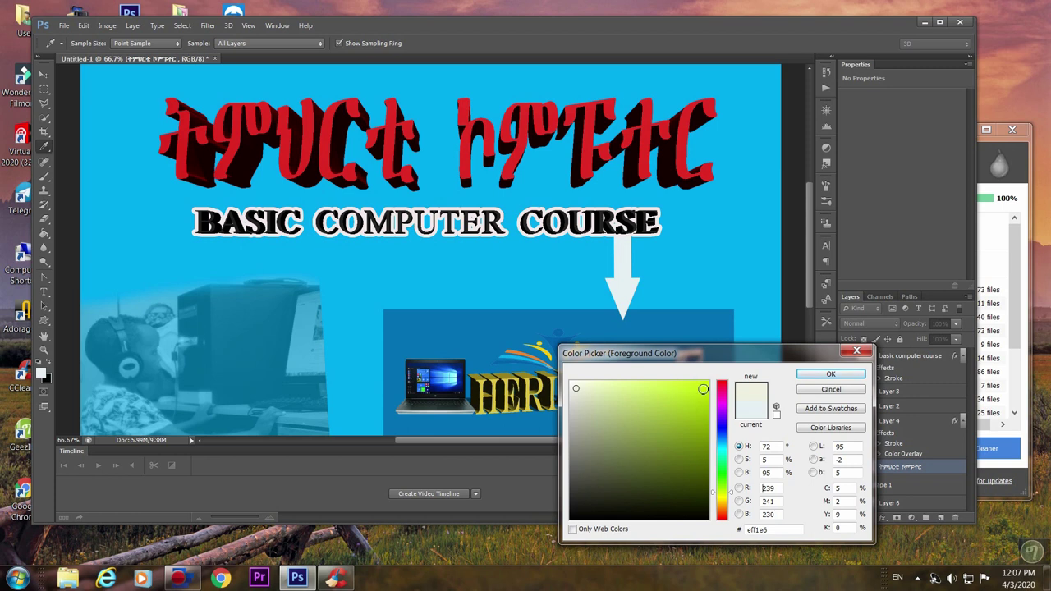
{"action": "left_click", "coordinate": [703, 388]}
{"action": "left_click_drag", "start_coordinate": [724, 510], "coordinate": [725, 498]}
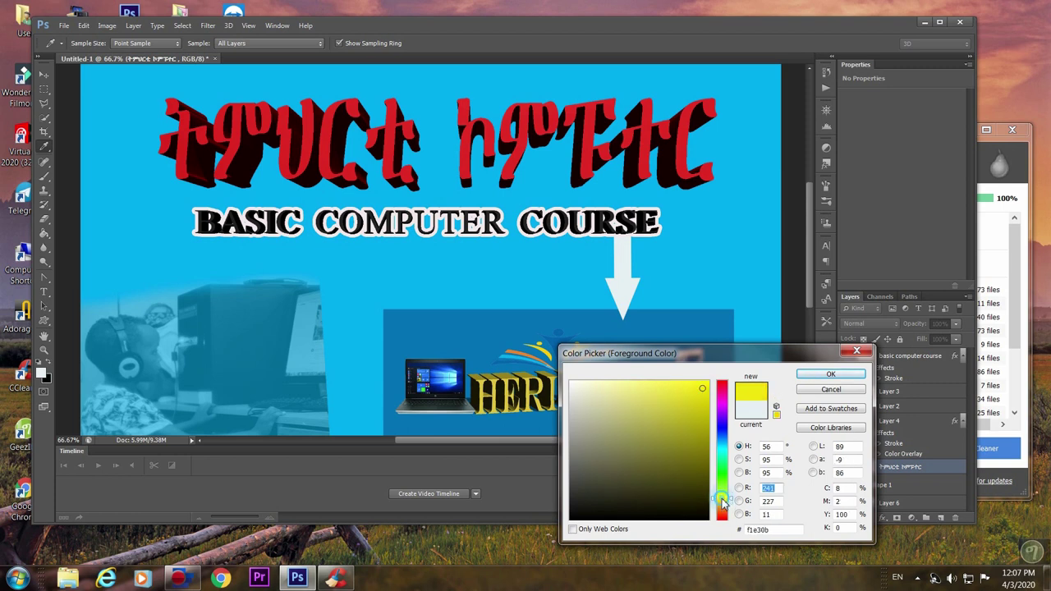
{"action": "left_click", "coordinate": [831, 376]}
{"action": "key", "text": "g"}
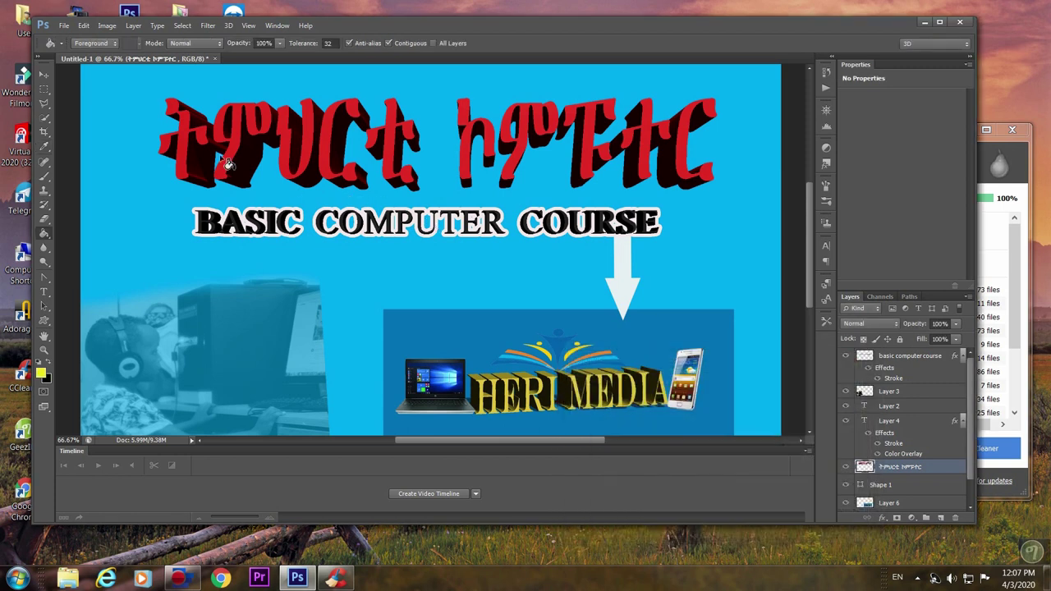
Fill the faces of the first, fourth, sixth, eighth and tenth letters of the Amharic title with bright yellow, undoing any misplaced fills.
{"action": "left_click", "coordinate": [180, 126]}
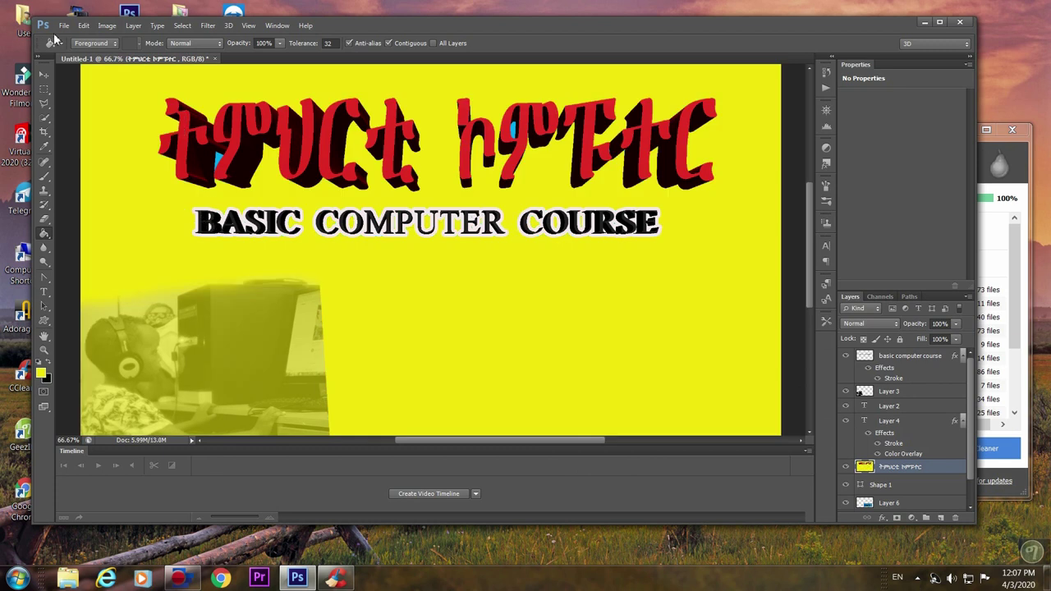
{"action": "key", "text": "ctrl+z"}
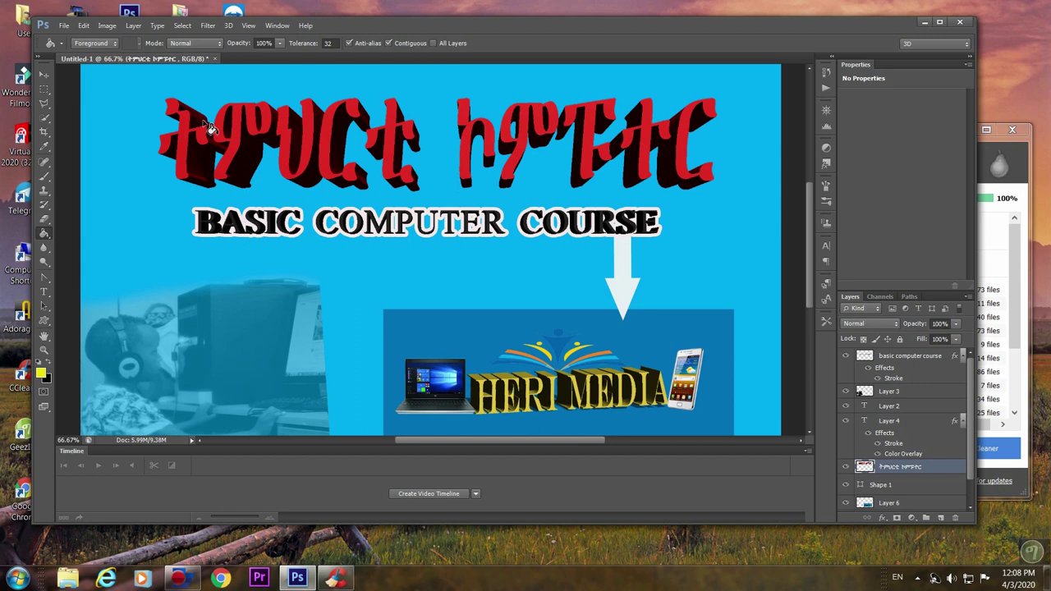
{"action": "left_click", "coordinate": [170, 143]}
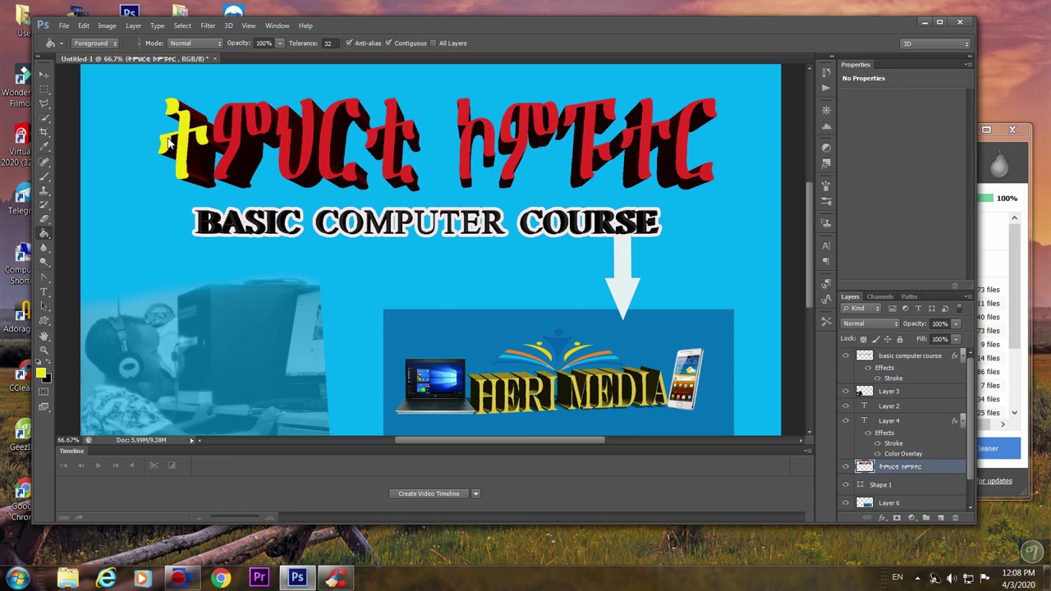
{"action": "left_click", "coordinate": [277, 131]}
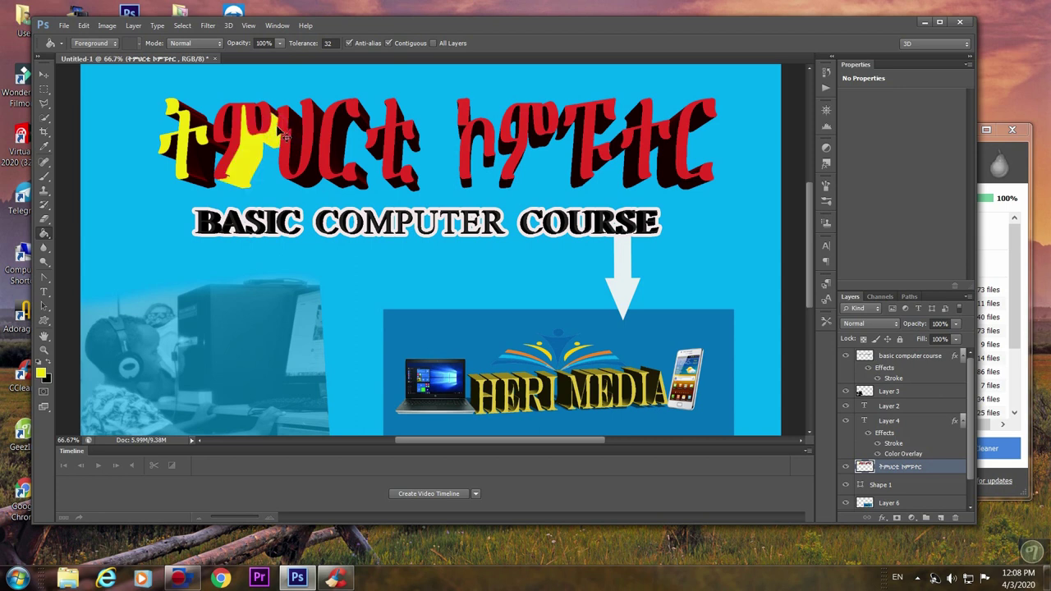
{"action": "key", "text": "ctrl+z"}
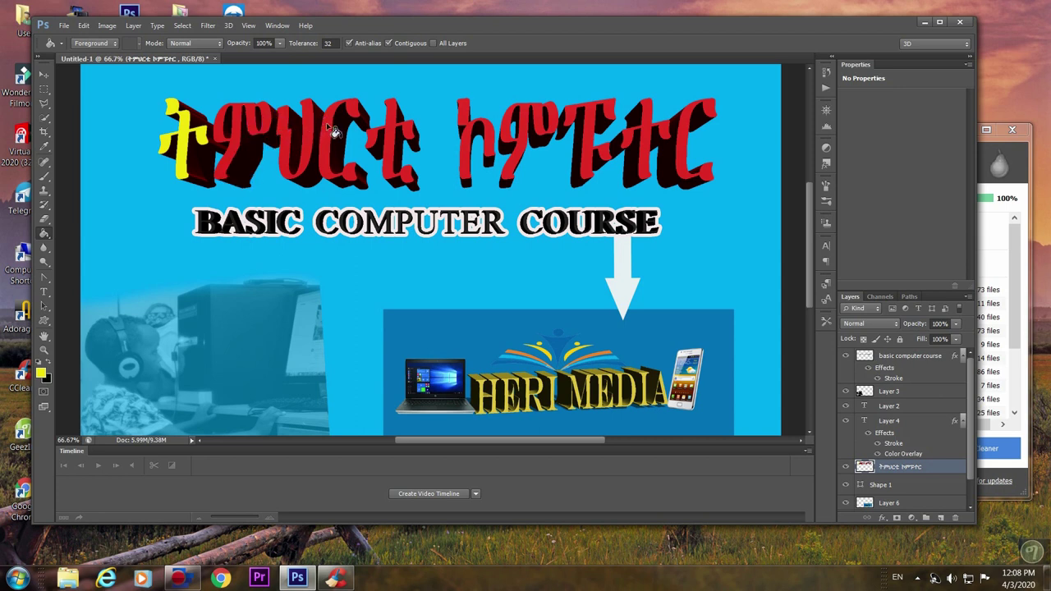
{"action": "left_click", "coordinate": [326, 127]}
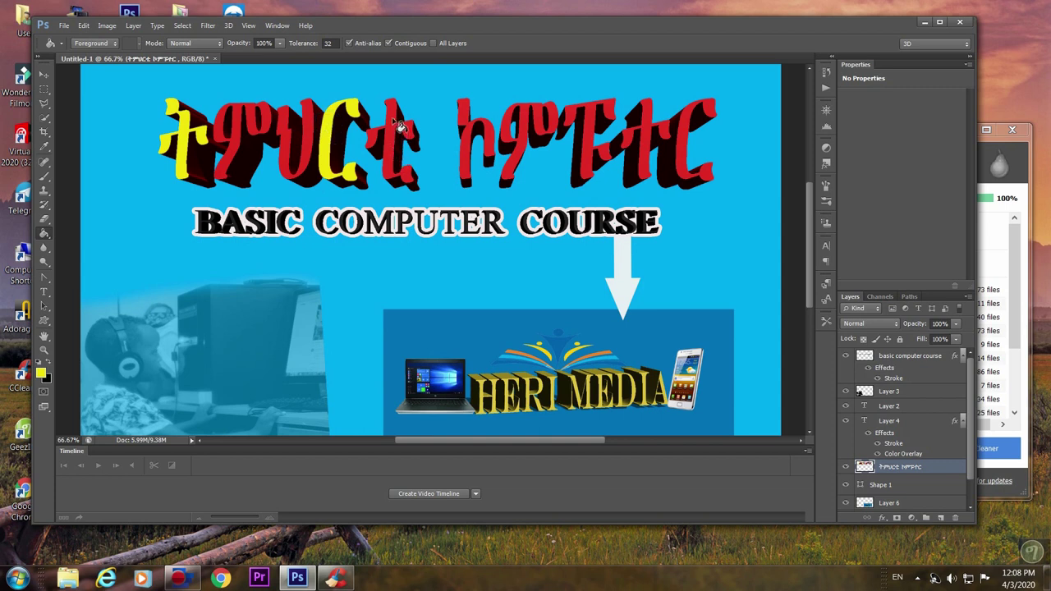
{"action": "left_click", "coordinate": [471, 154]}
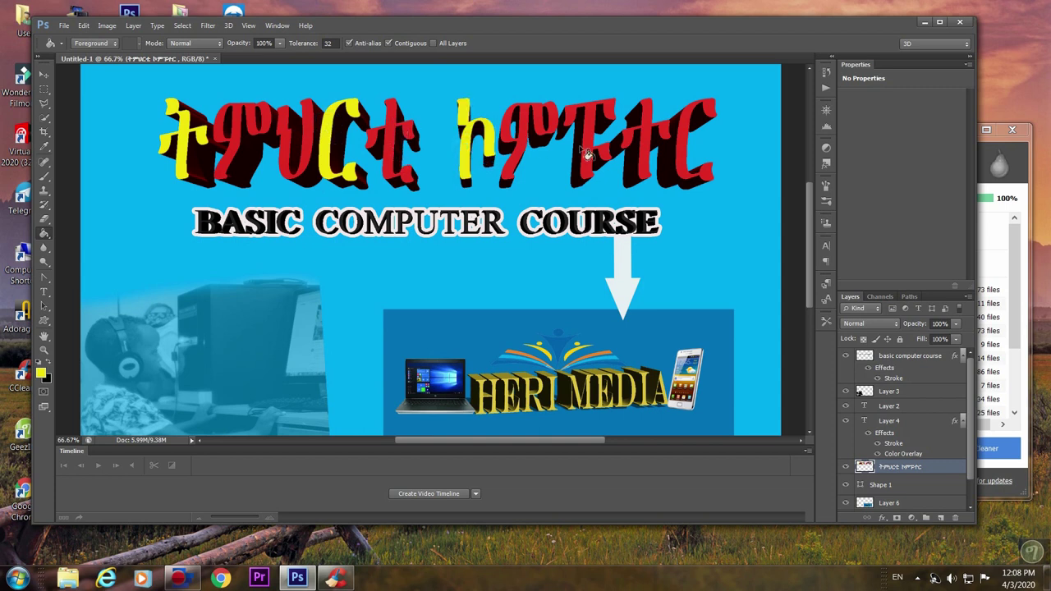
{"action": "left_click", "coordinate": [593, 125]}
{"action": "left_click", "coordinate": [694, 140]}
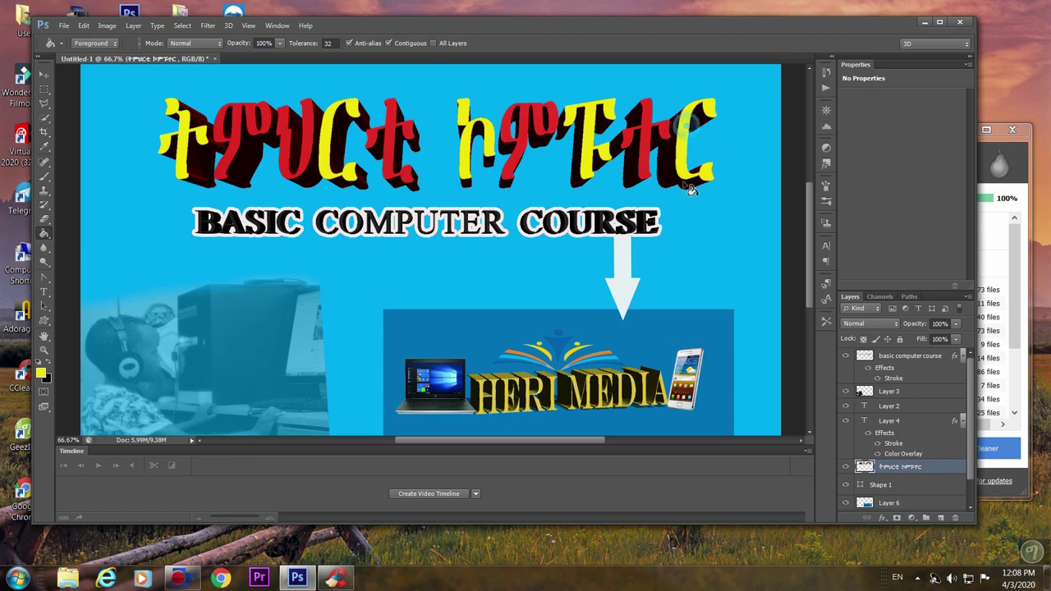
Set the foreground color to near-white f1f8f1 and fill both ም letters of the Amharic title with it.
{"action": "left_click", "coordinate": [43, 375]}
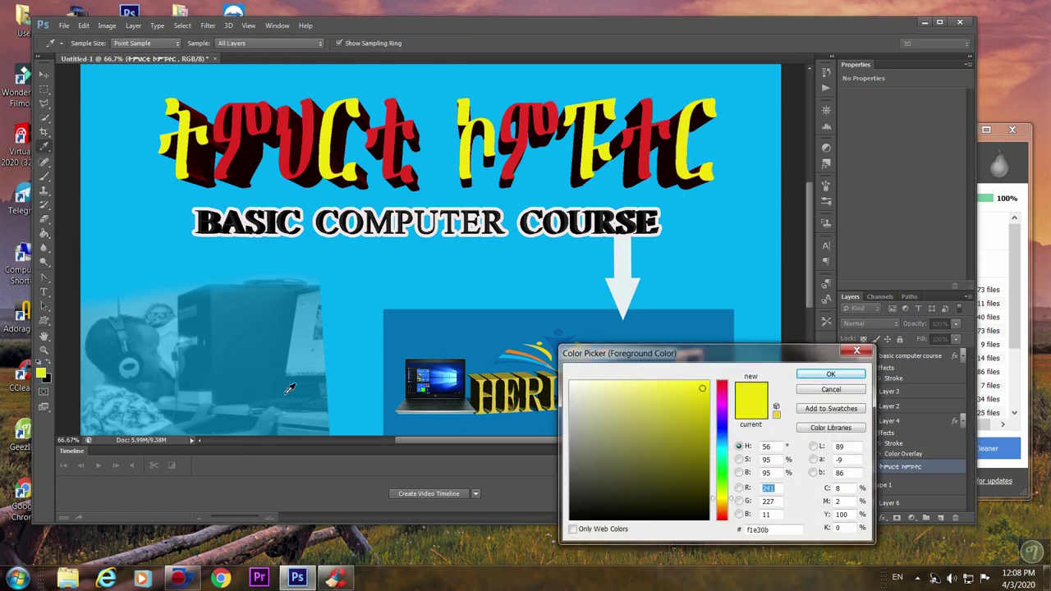
{"action": "mouse_move", "coordinate": [626, 513]}
{"action": "left_mouse_down"}
{"action": "mouse_move", "coordinate": [675, 502]}
{"action": "mouse_move", "coordinate": [677, 441]}
{"action": "left_mouse_up"}
{"action": "left_click_drag", "start_coordinate": [724, 509], "coordinate": [722, 476]}
{"action": "mouse_move", "coordinate": [572, 384]}
{"action": "left_mouse_down"}
{"action": "mouse_move", "coordinate": [698, 489]}
{"action": "mouse_move", "coordinate": [573, 384]}
{"action": "left_mouse_up"}
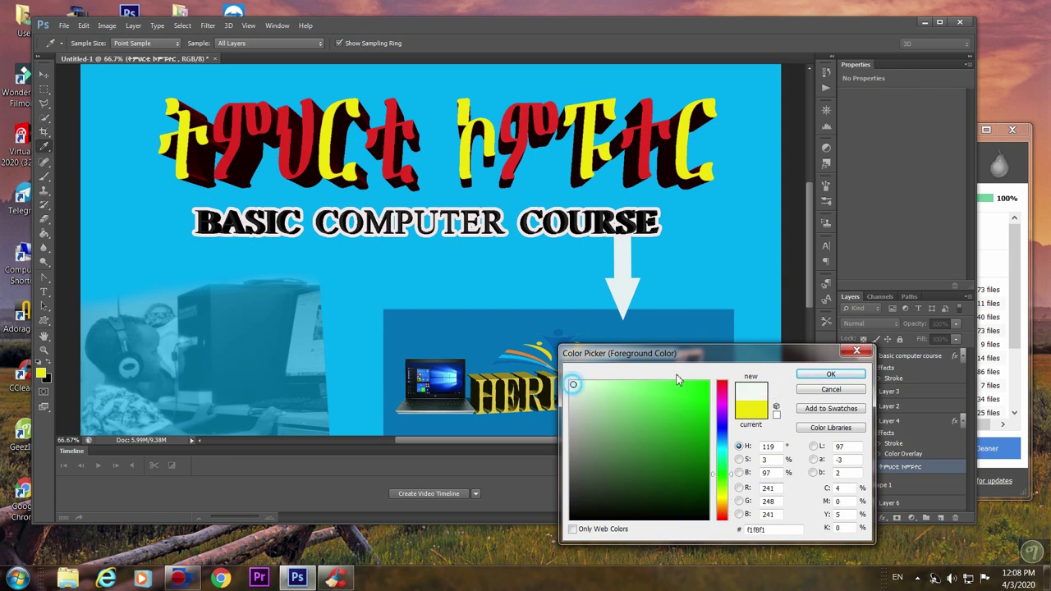
{"action": "left_click", "coordinate": [831, 374]}
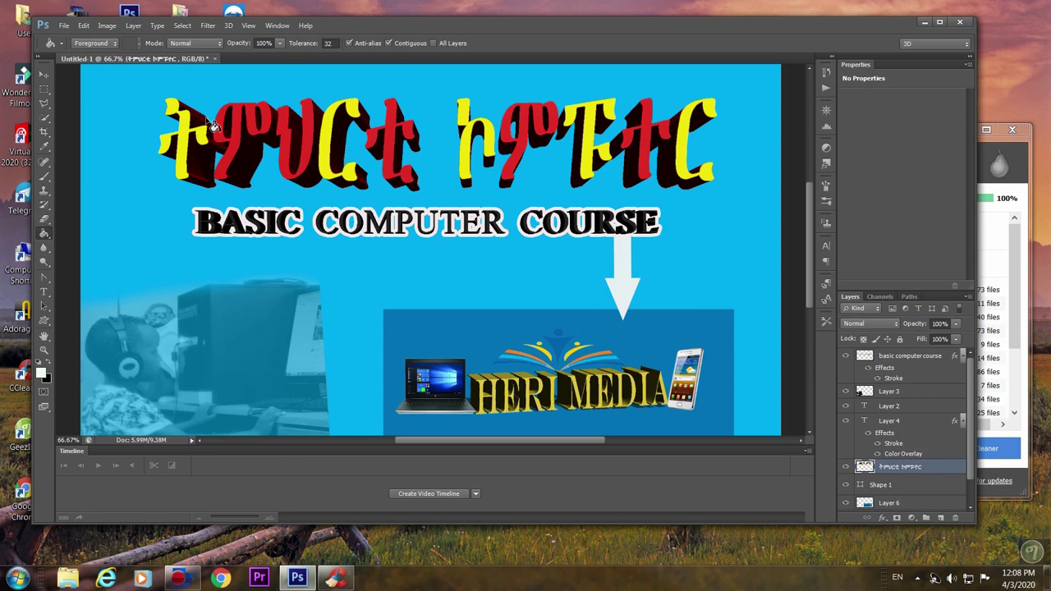
{"action": "left_click", "coordinate": [220, 136]}
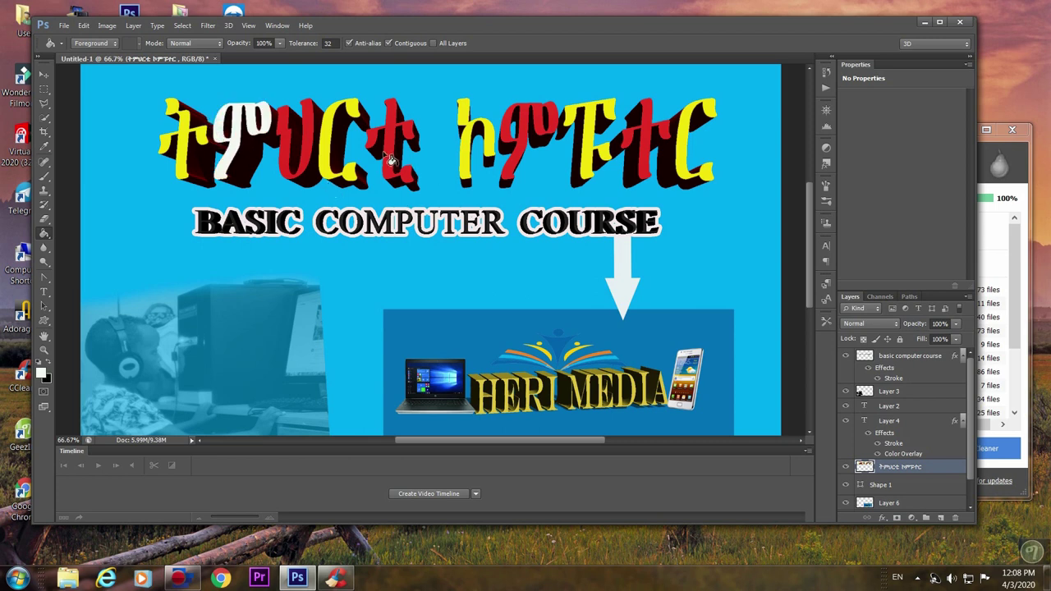
{"action": "left_click", "coordinate": [527, 168]}
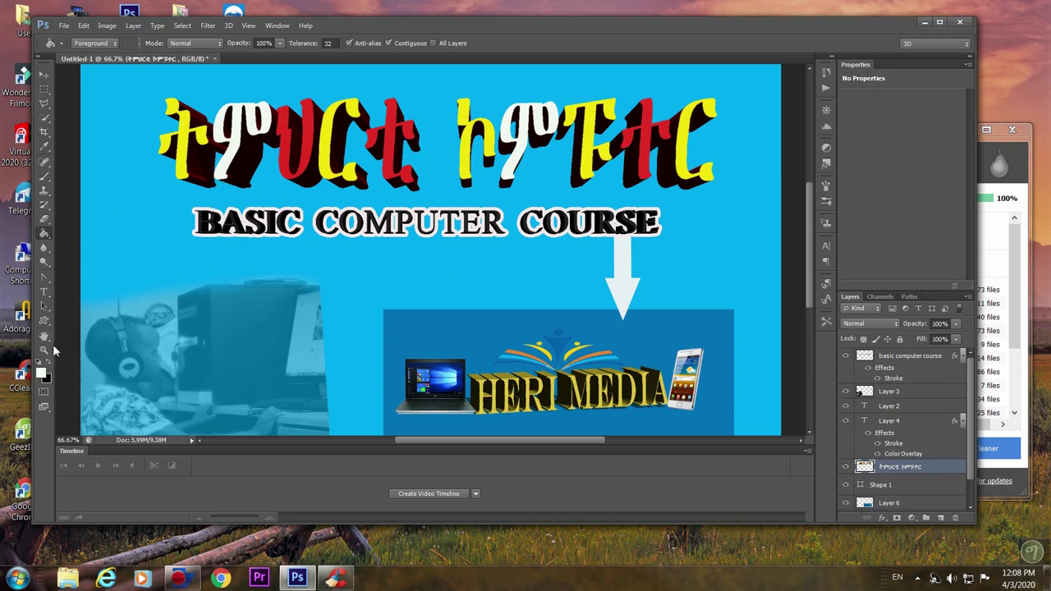
Set the foreground color to bright green 0ef409 and fill the title letters ቲ and ኮ, undoing any misplaced fill.
{"action": "left_click", "coordinate": [41, 375]}
{"action": "left_click", "coordinate": [707, 389]}
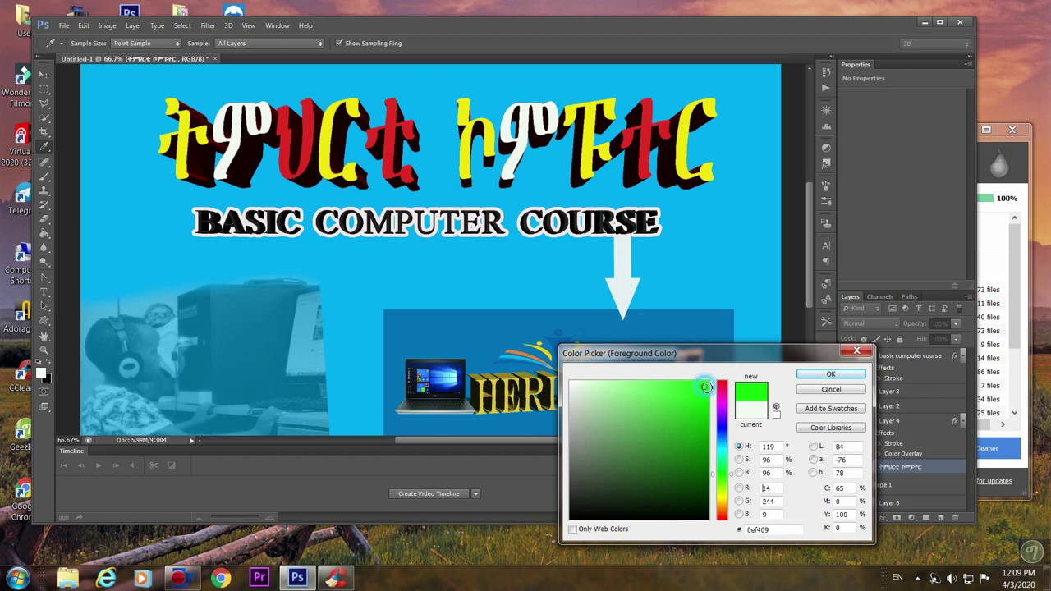
{"action": "left_click", "coordinate": [830, 374]}
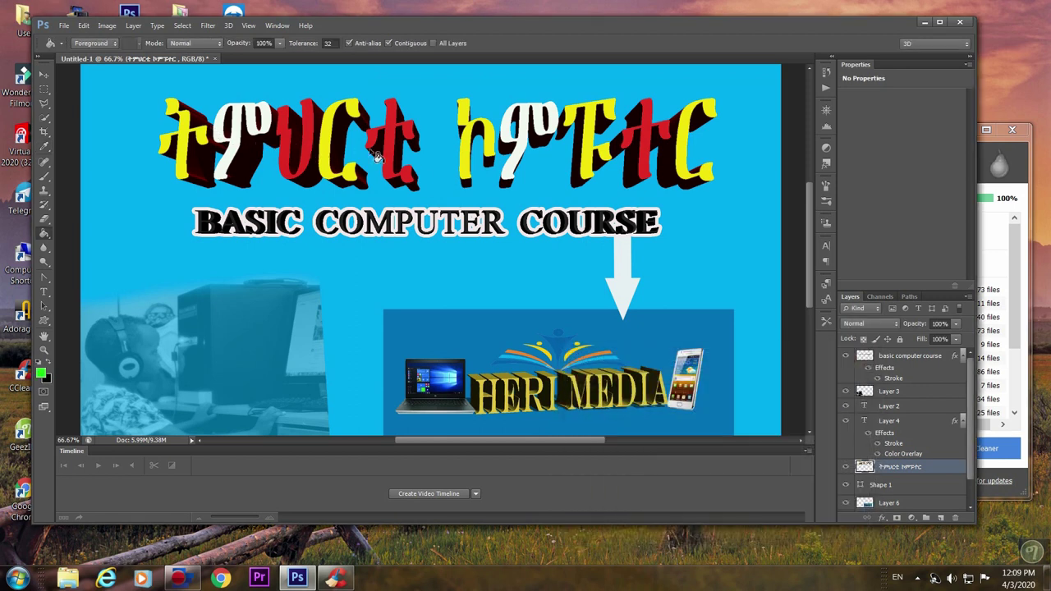
{"action": "left_click", "coordinate": [394, 146]}
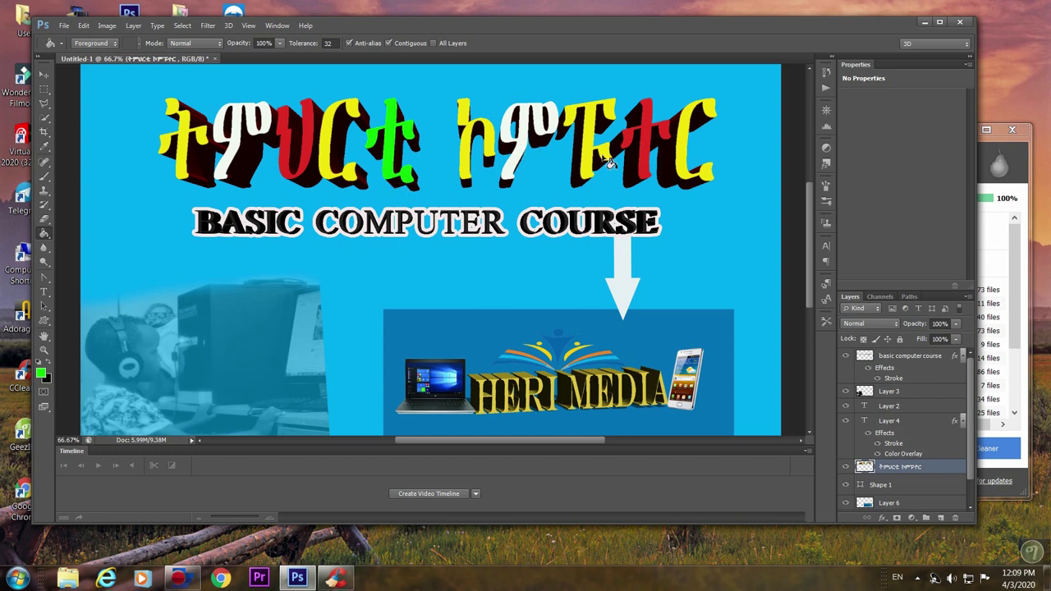
{"action": "left_click", "coordinate": [464, 156]}
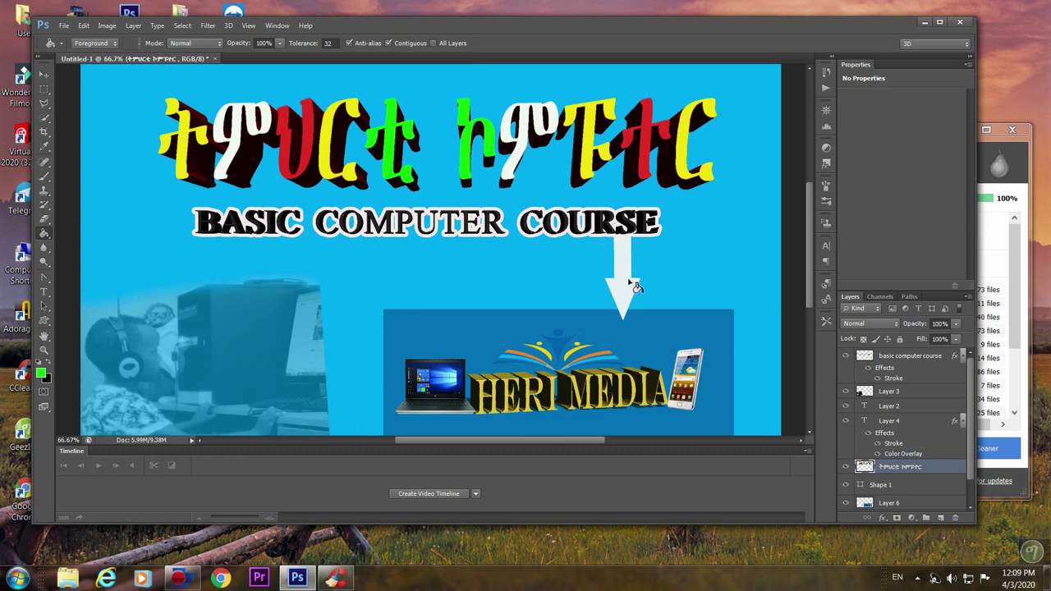
{"action": "left_click", "coordinate": [639, 313]}
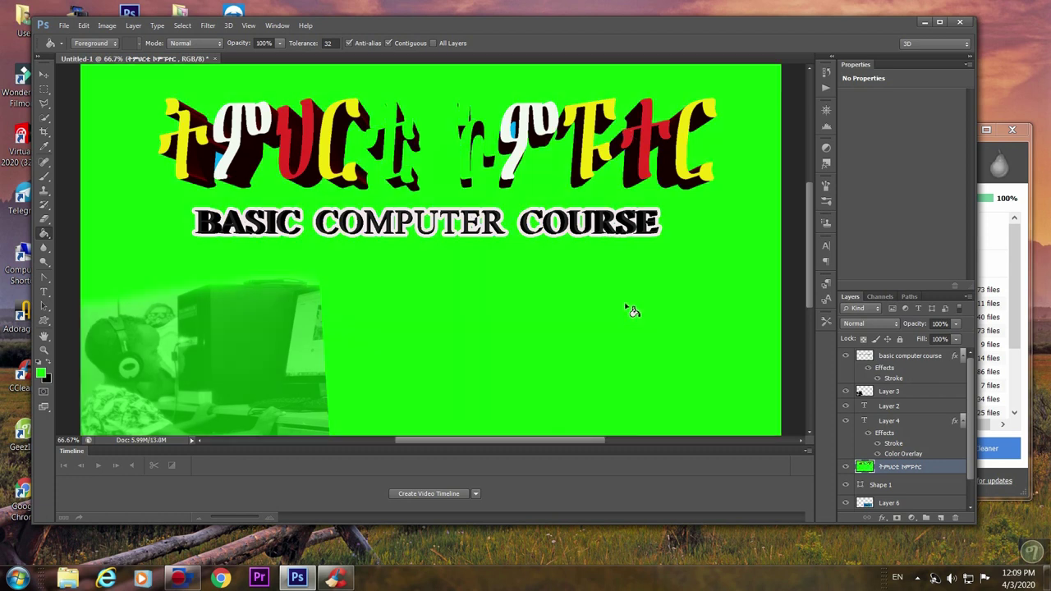
{"action": "key", "text": "ctrl+z"}
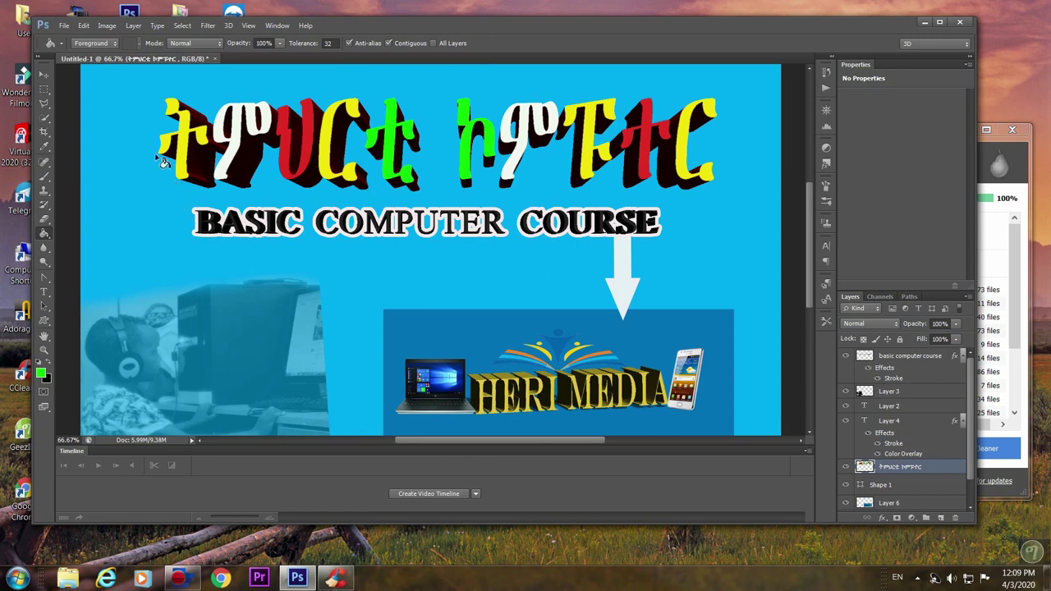
Save the banner as the JPEG Untitled-1.jpg in the heri media folder at maximum quality 12, replacing the existing file.
{"action": "left_click", "coordinate": [43, 75]}
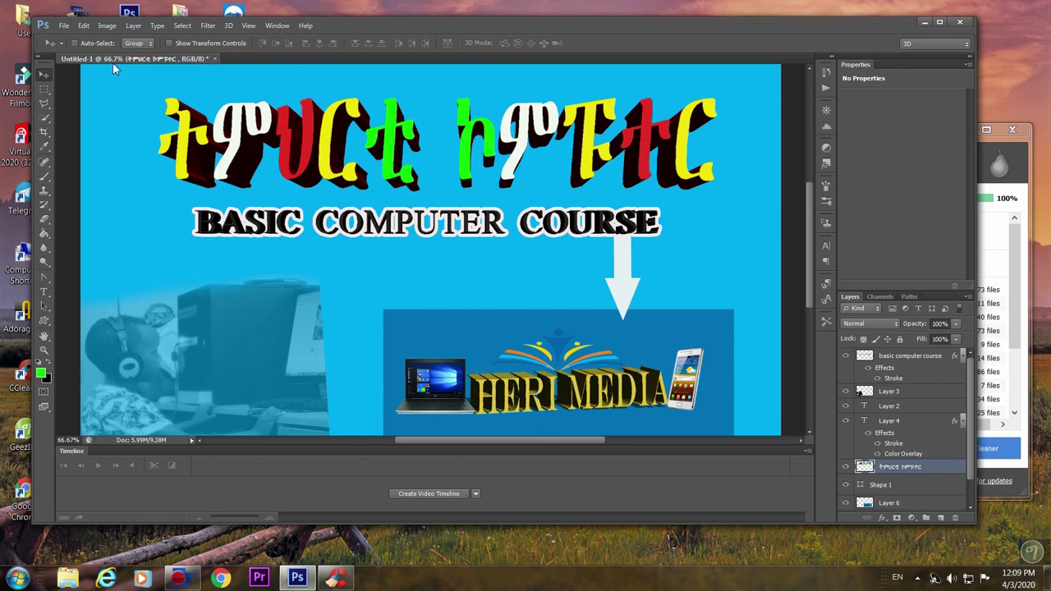
{"action": "left_click", "coordinate": [63, 25]}
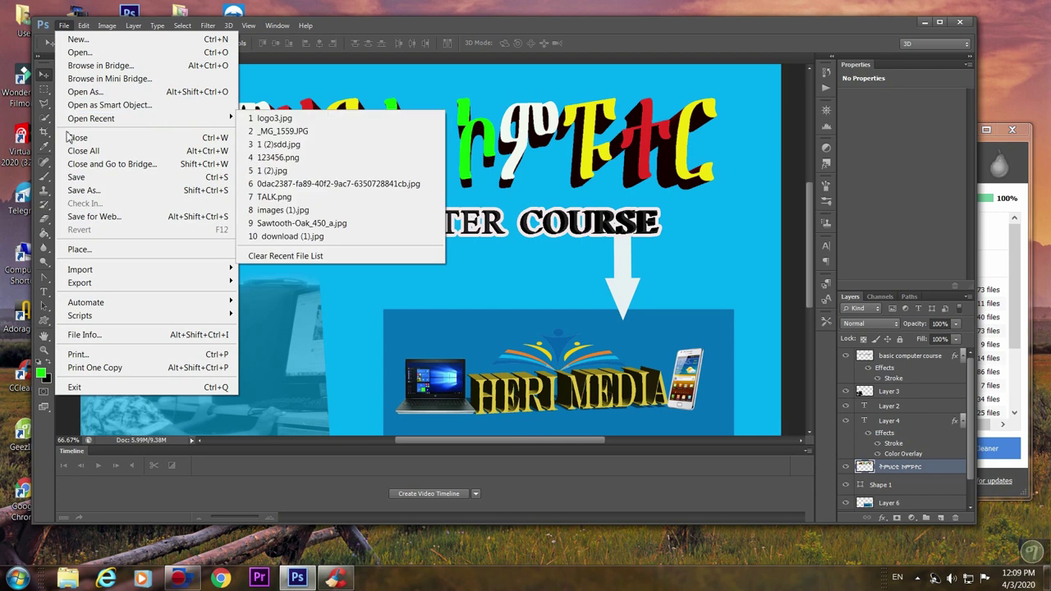
{"action": "left_click", "coordinate": [82, 189]}
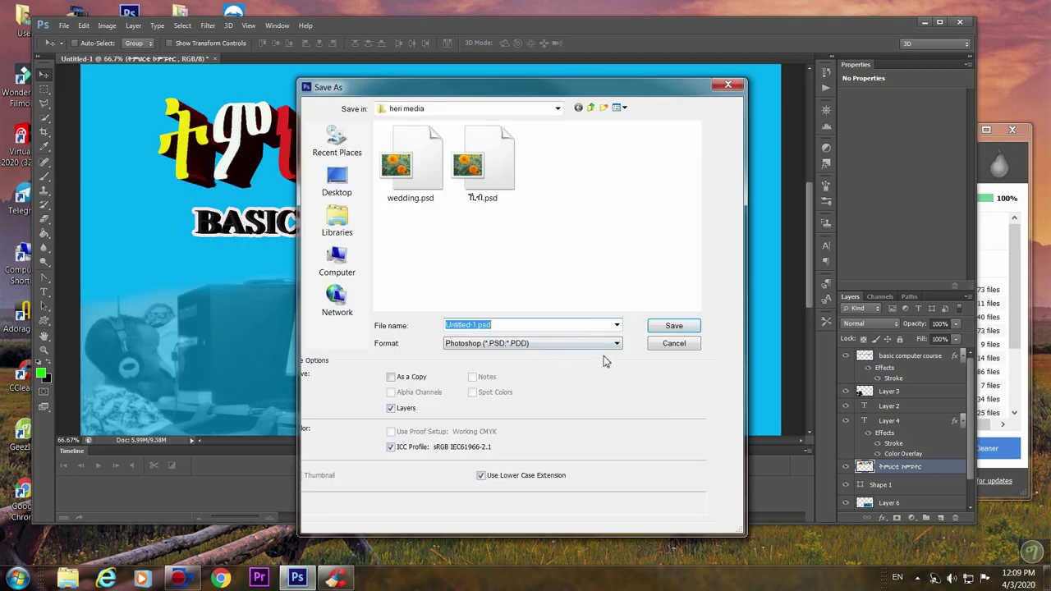
{"action": "left_click", "coordinate": [617, 344]}
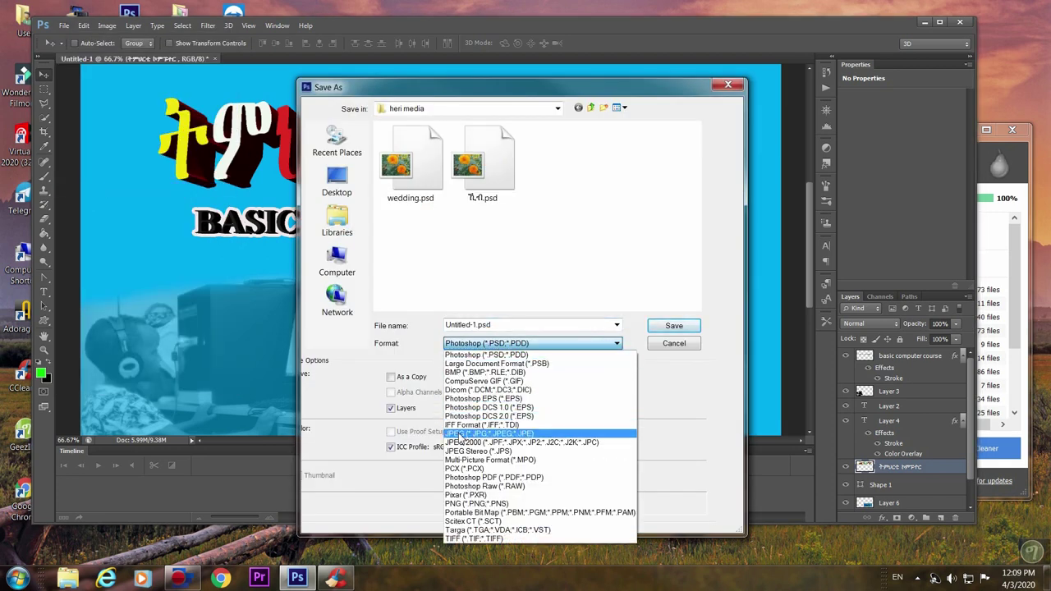
{"action": "left_click", "coordinate": [462, 434]}
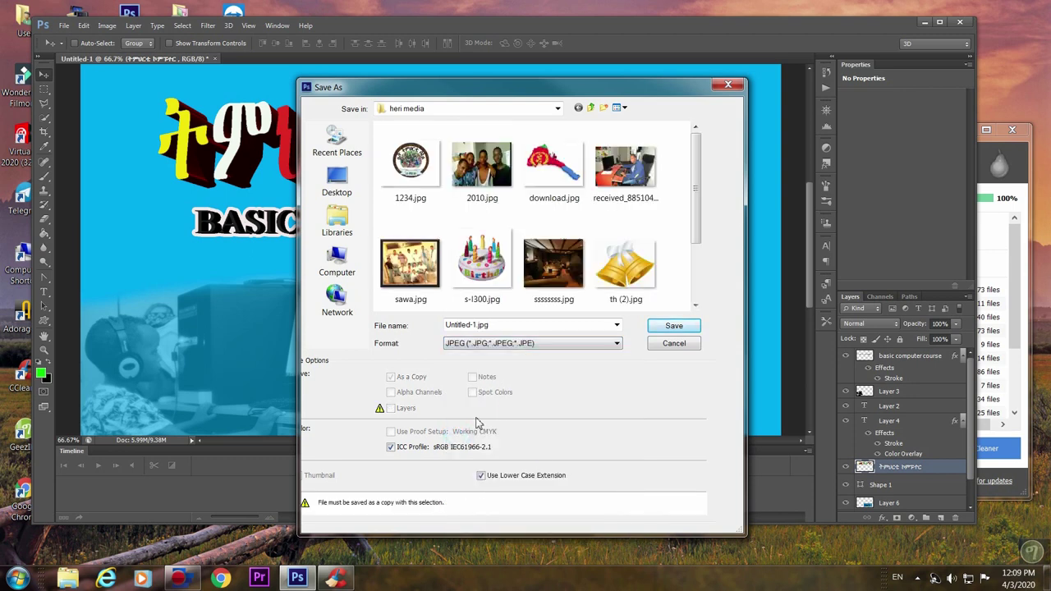
{"action": "left_click", "coordinate": [673, 327]}
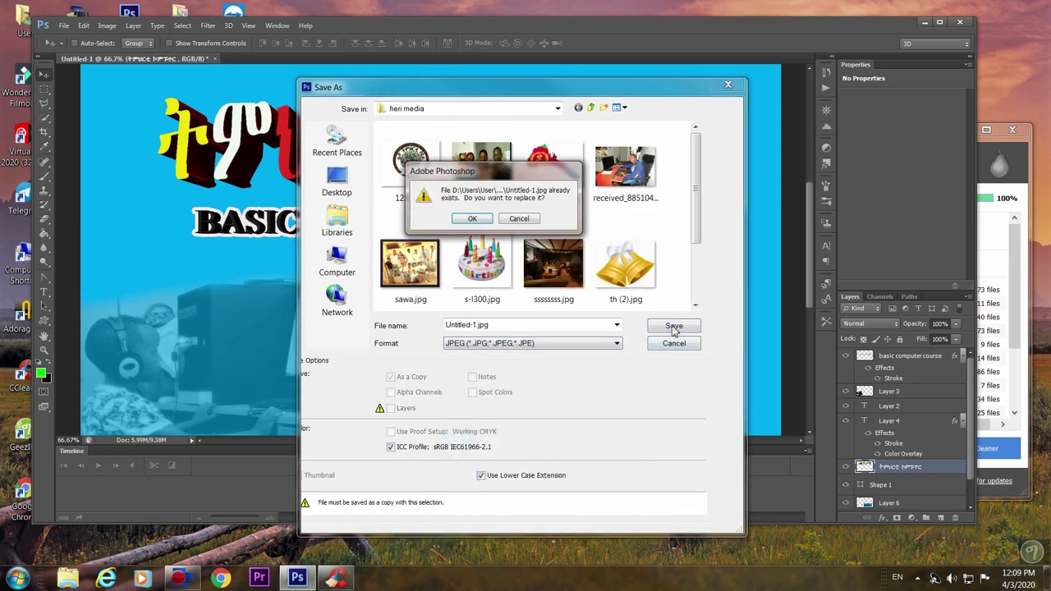
{"action": "left_click", "coordinate": [473, 219]}
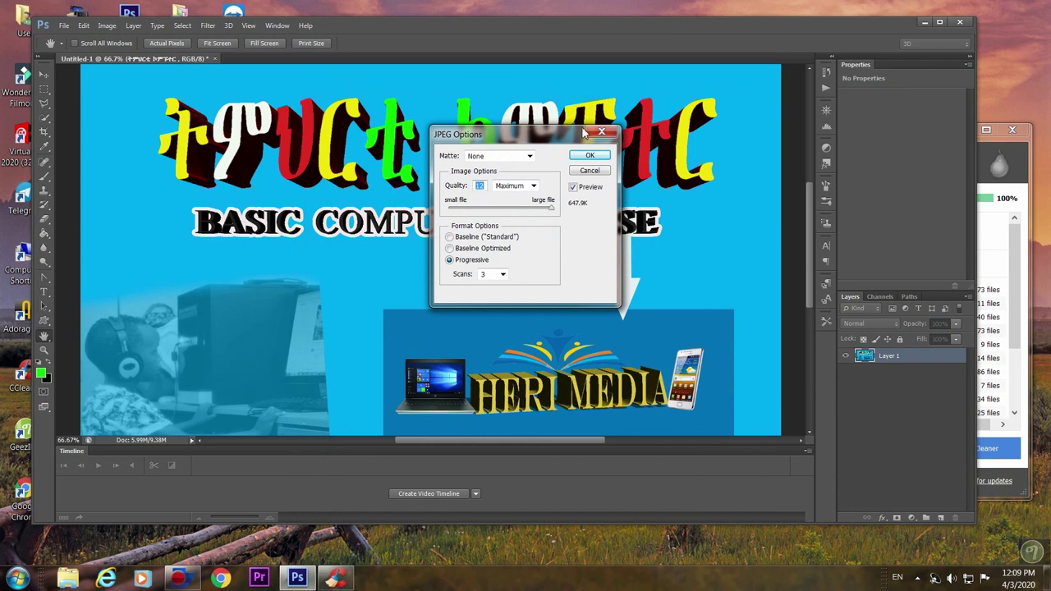
{"action": "left_click", "coordinate": [591, 156]}
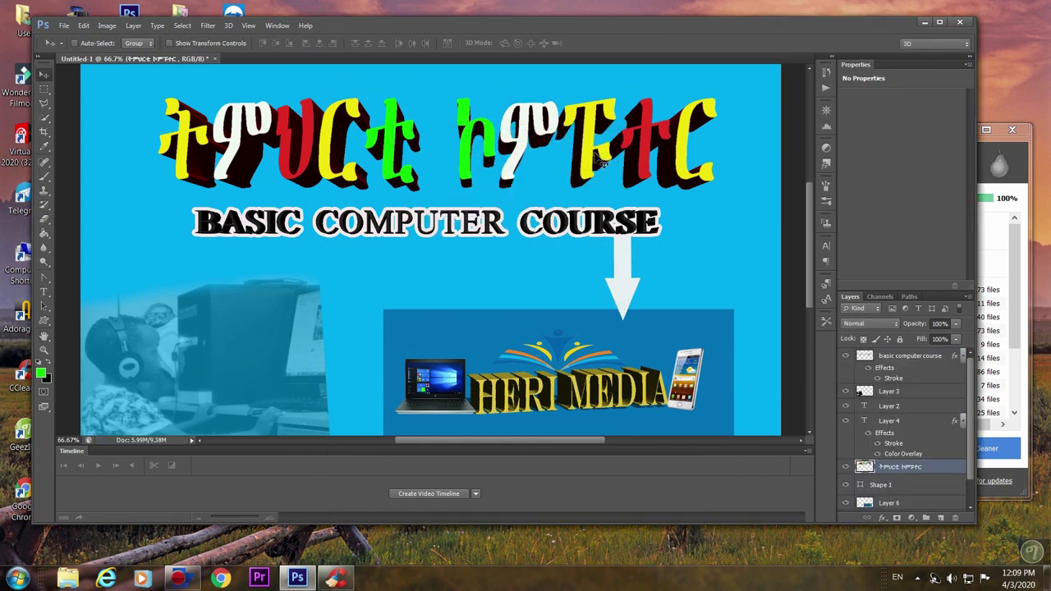
{"action": "left_click", "coordinate": [960, 23]}
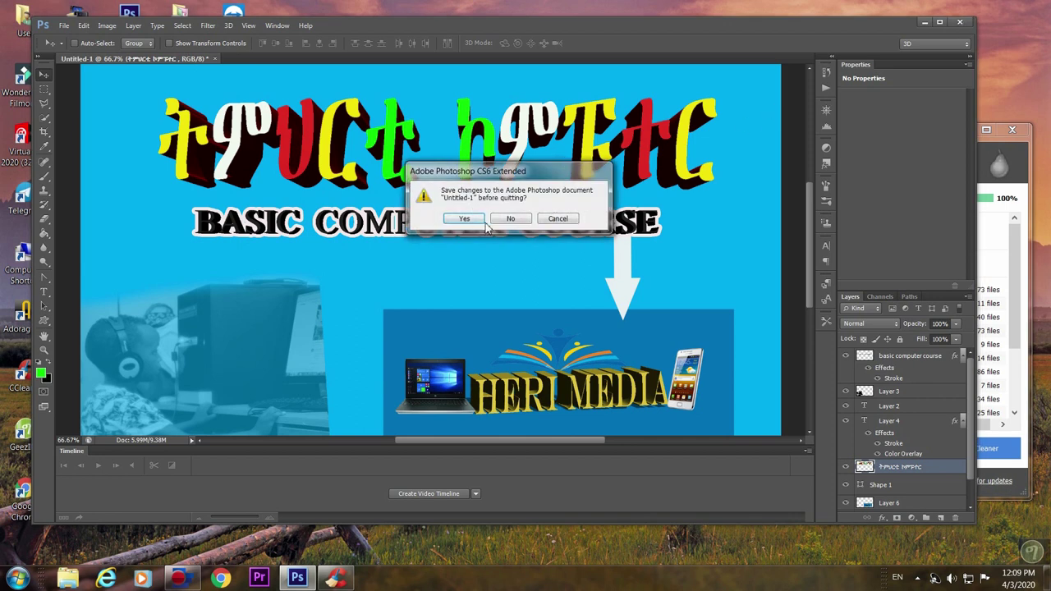
{"action": "left_click", "coordinate": [558, 219]}
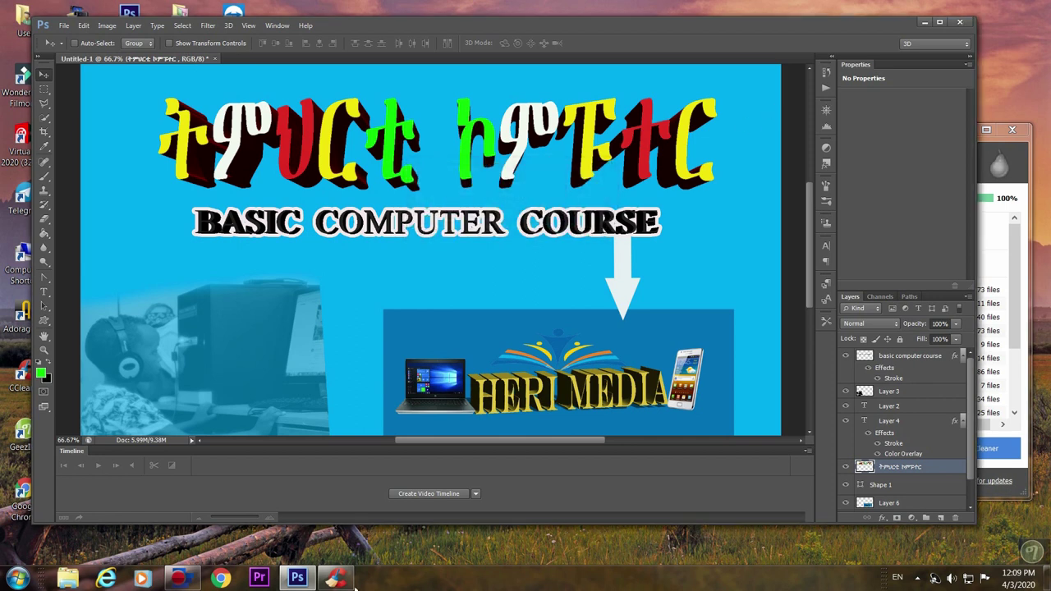
{"action": "mouse_move", "coordinate": [184, 581]}
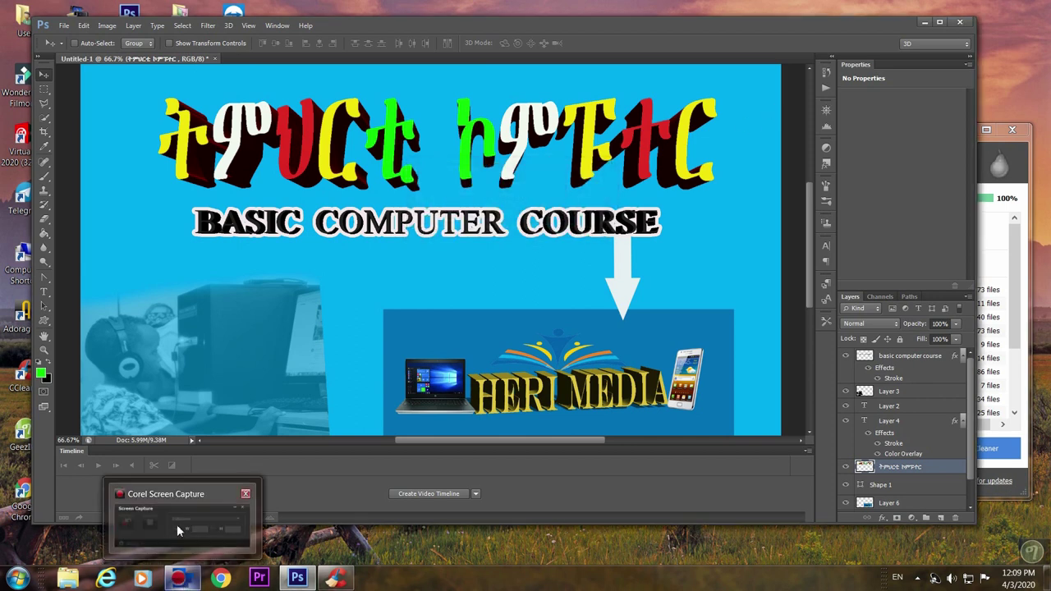